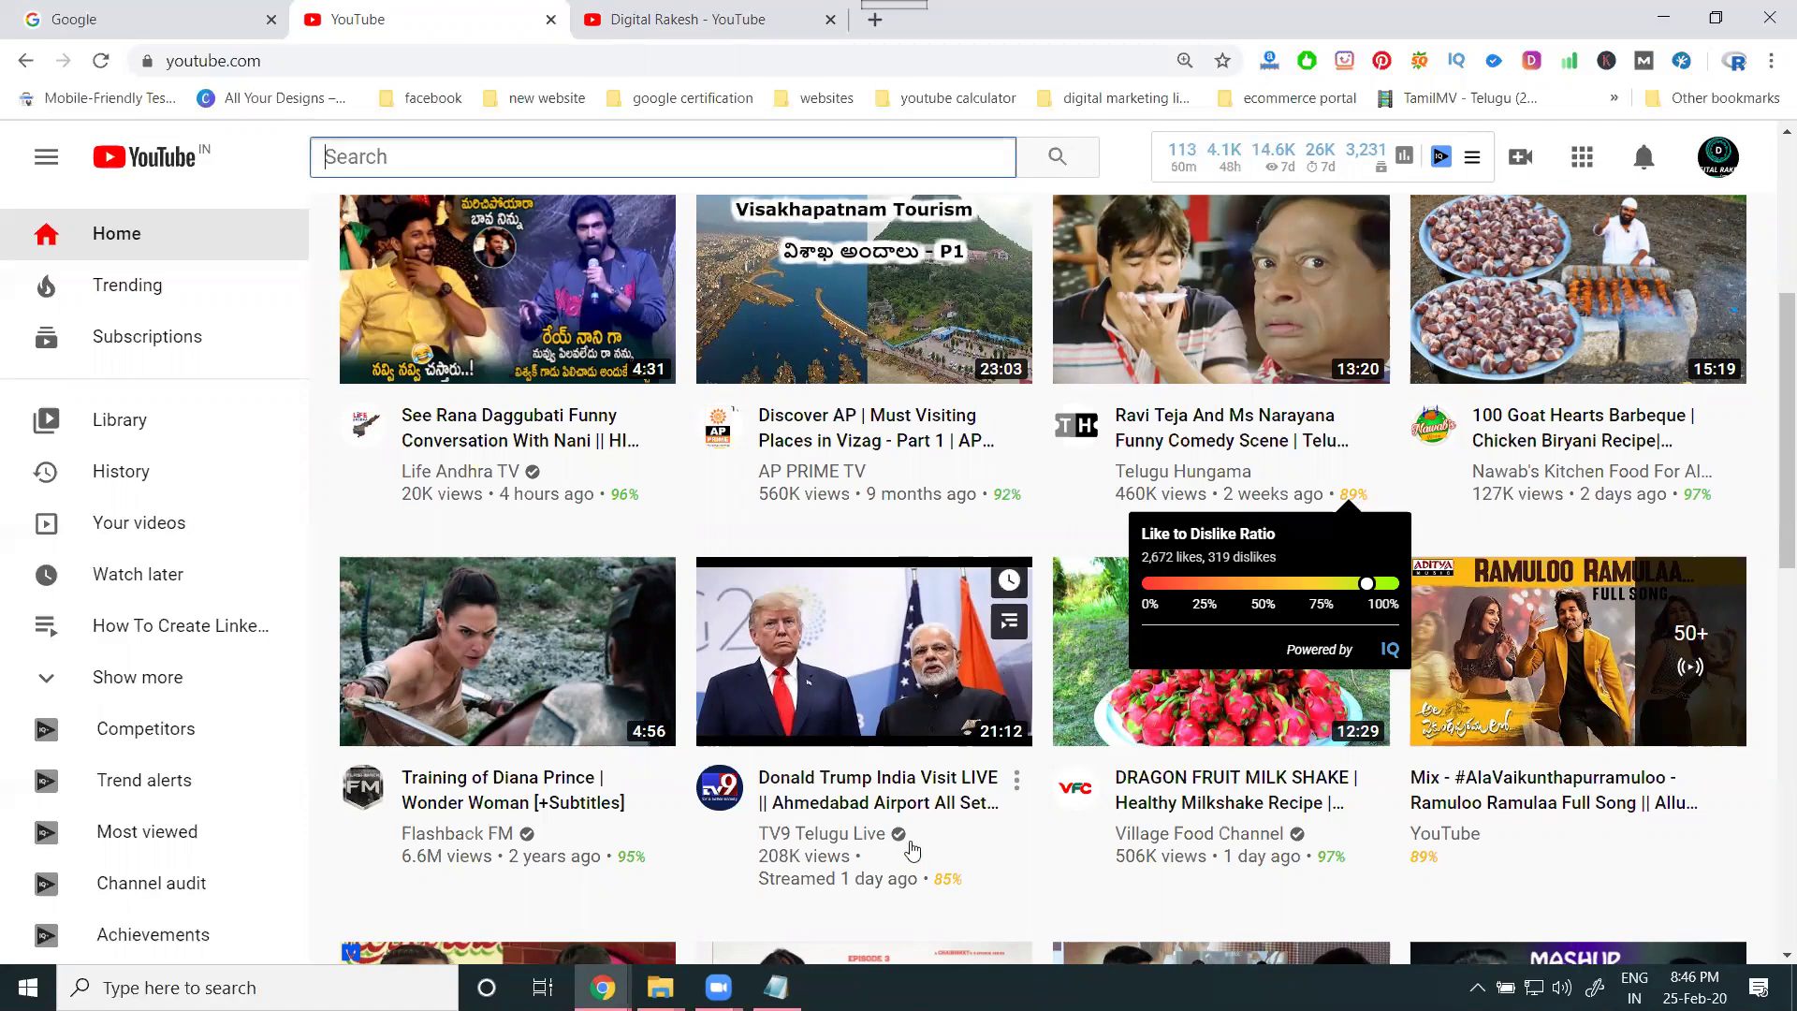
Step: Open Video Manager from the channel page in a new tab and dismiss the feedback survey
scroll(1216, 674, "down", 8)
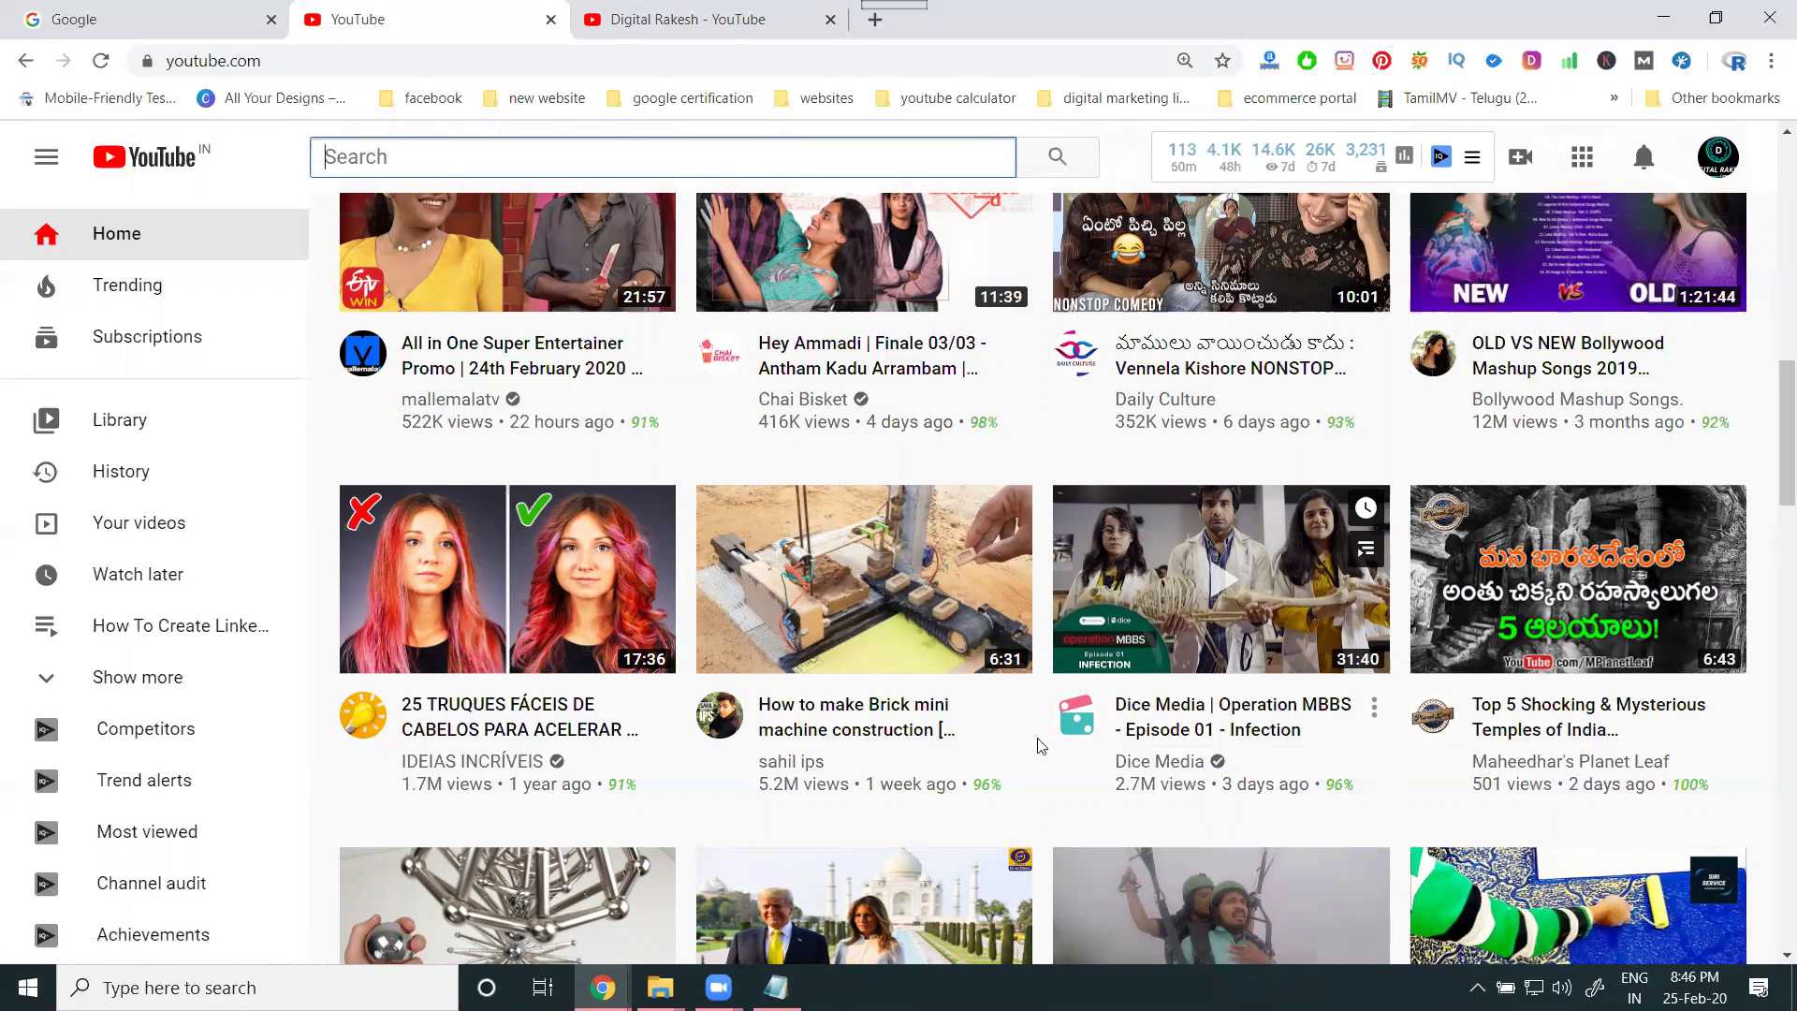
left_click(603, 9)
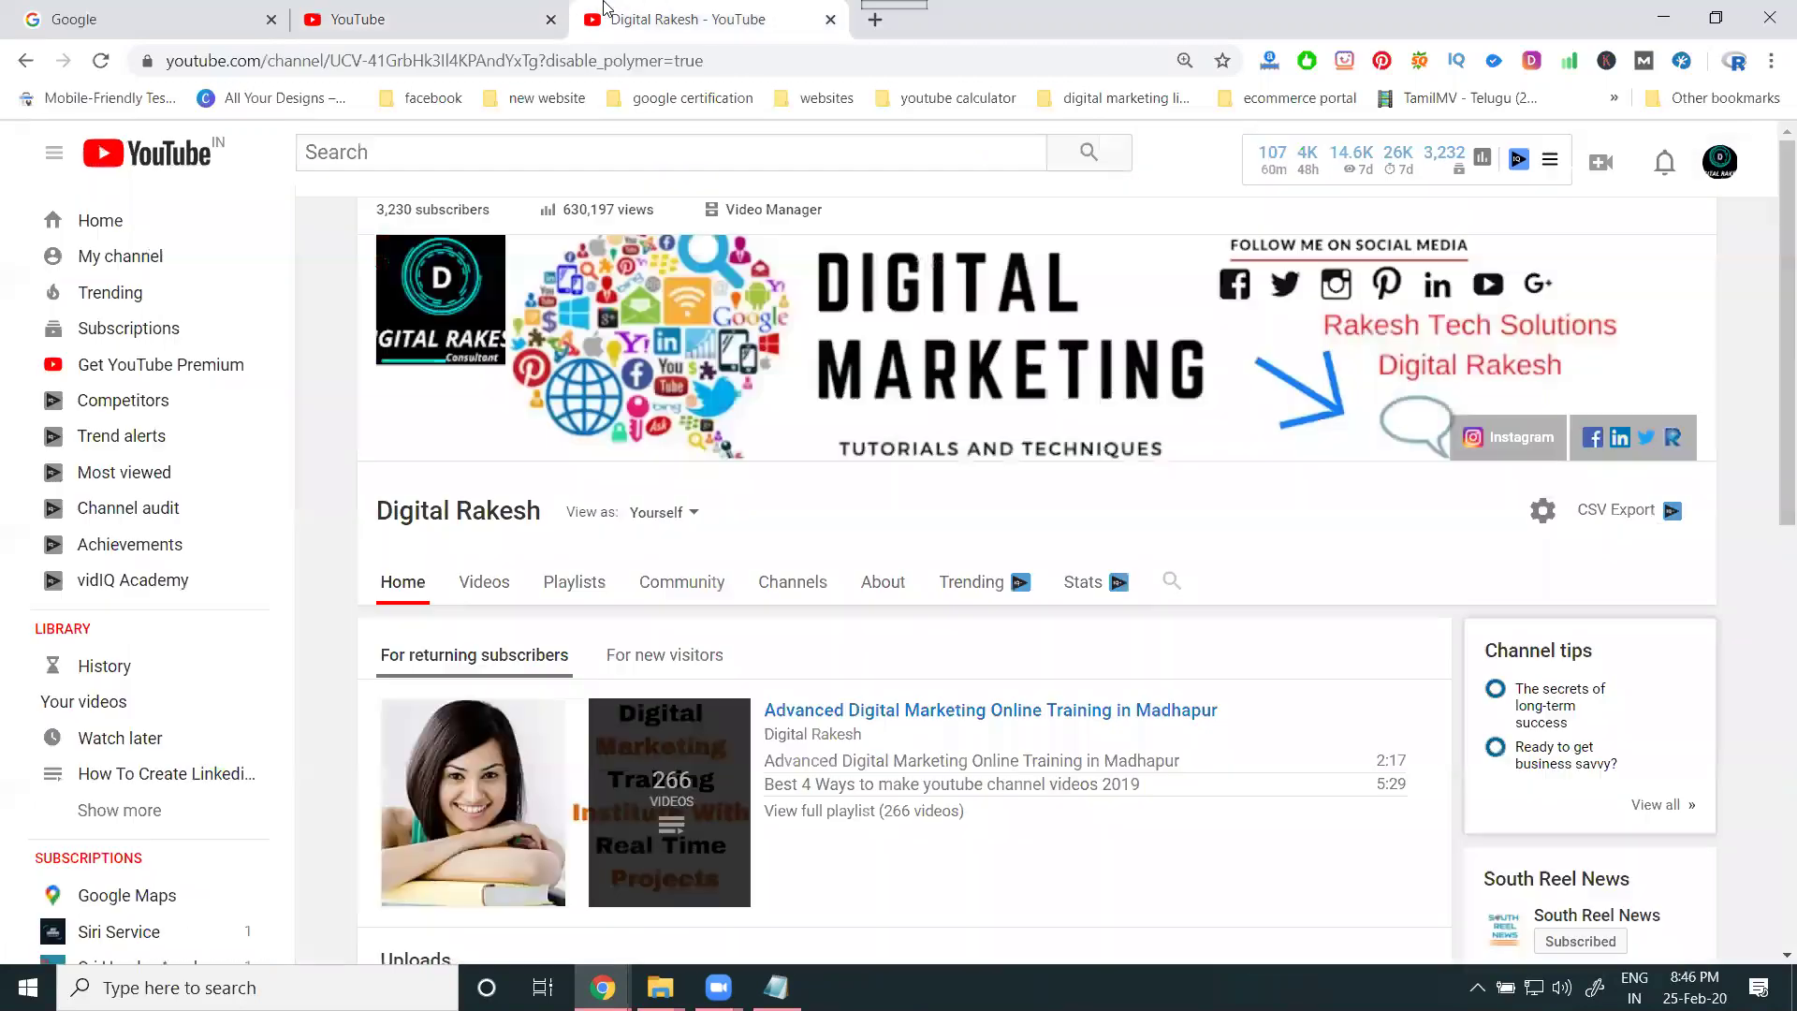
right_click(747, 211)
left_click(792, 232)
left_click(968, 21)
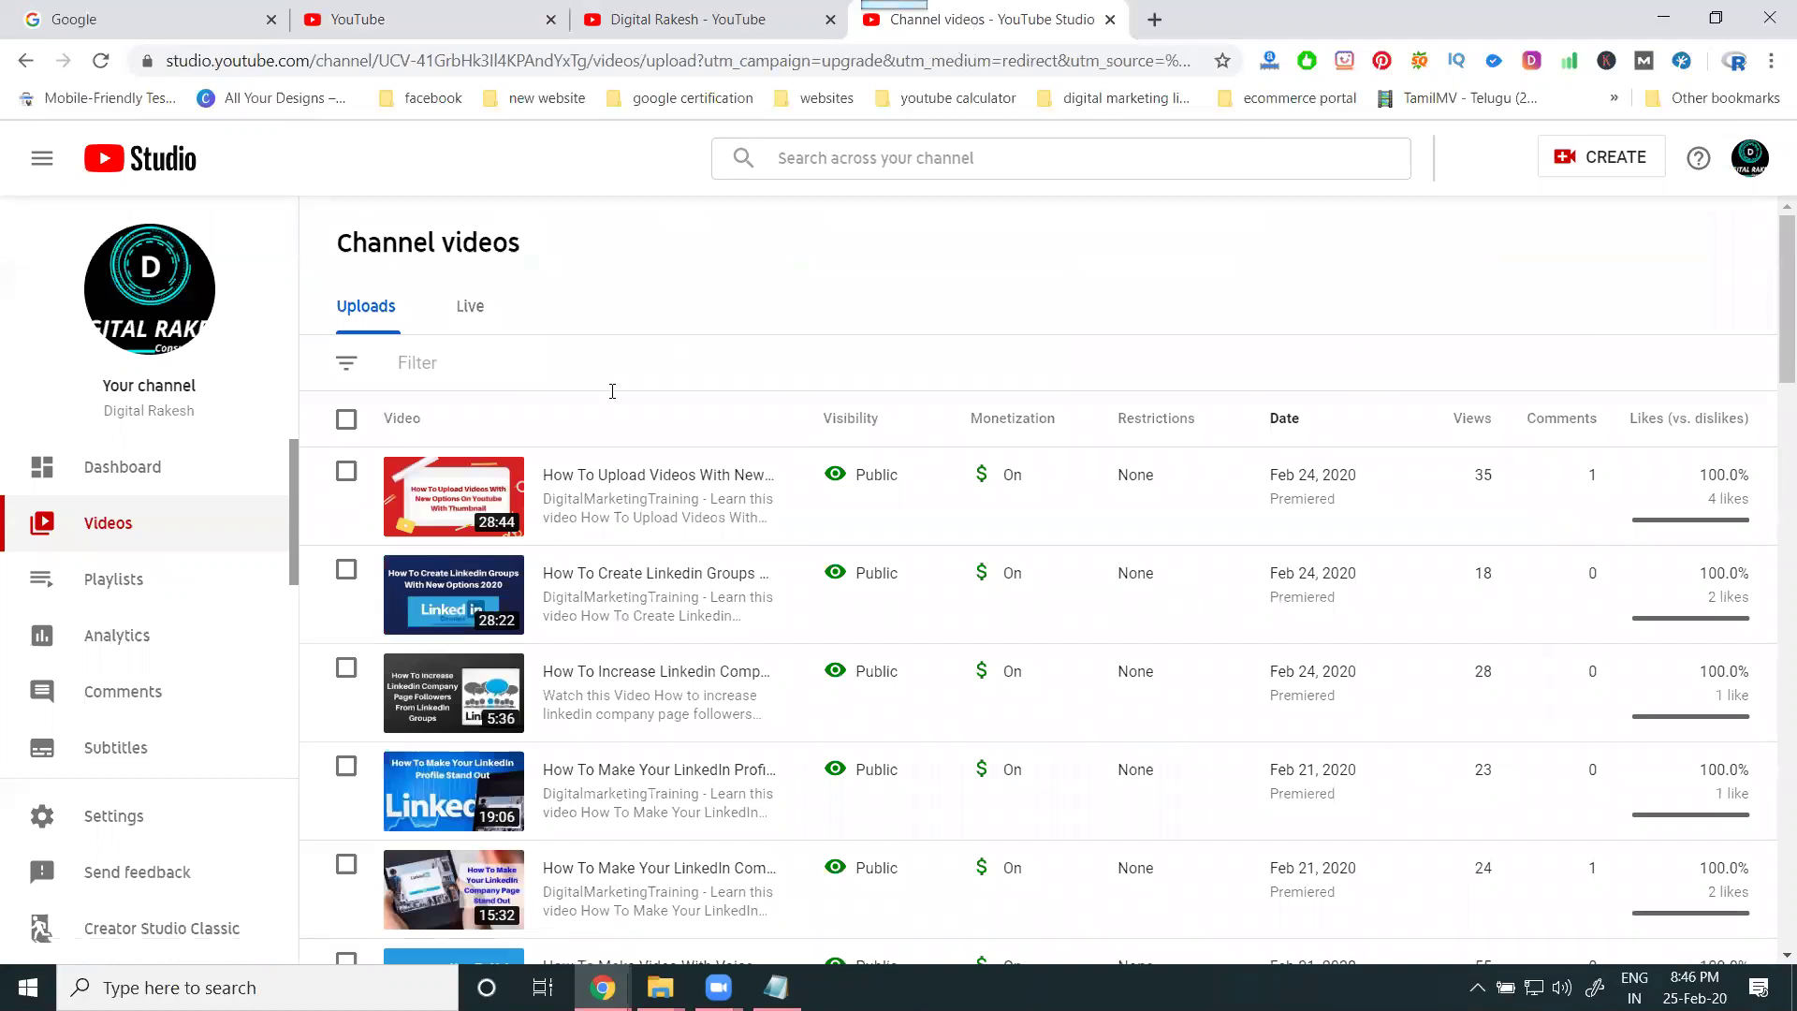
left_click(273, 913)
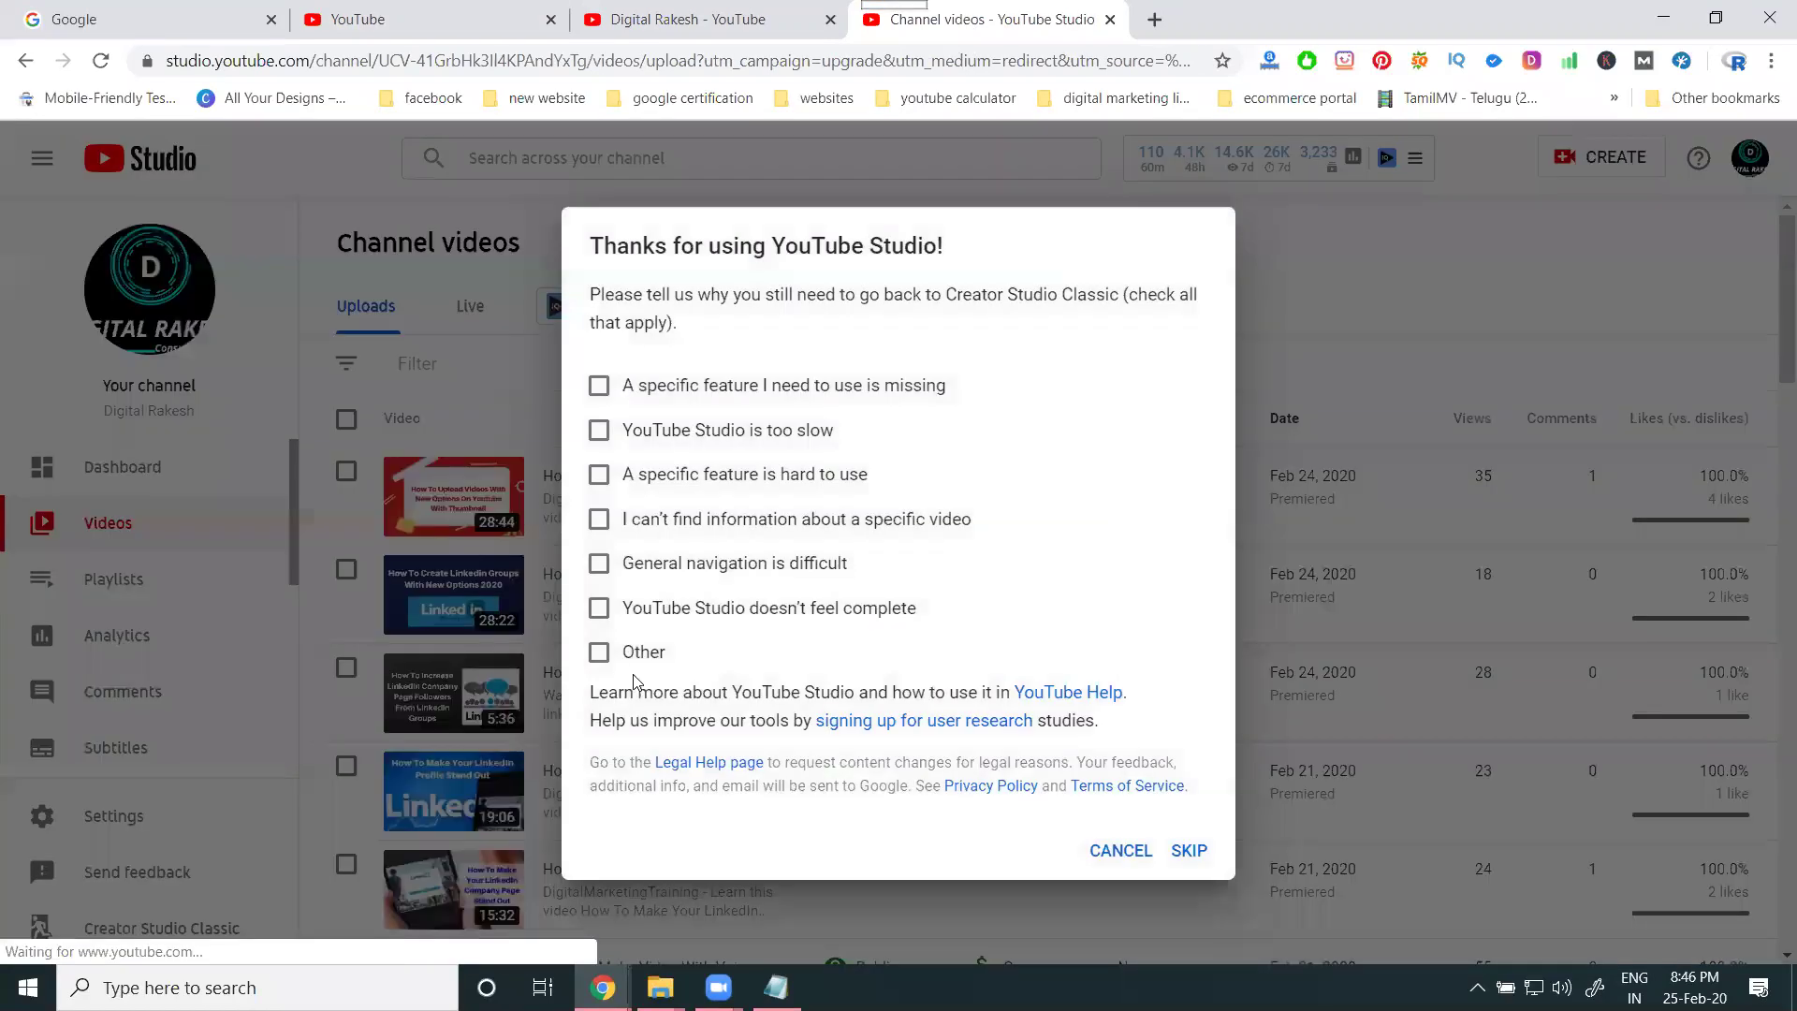
left_click(1116, 852)
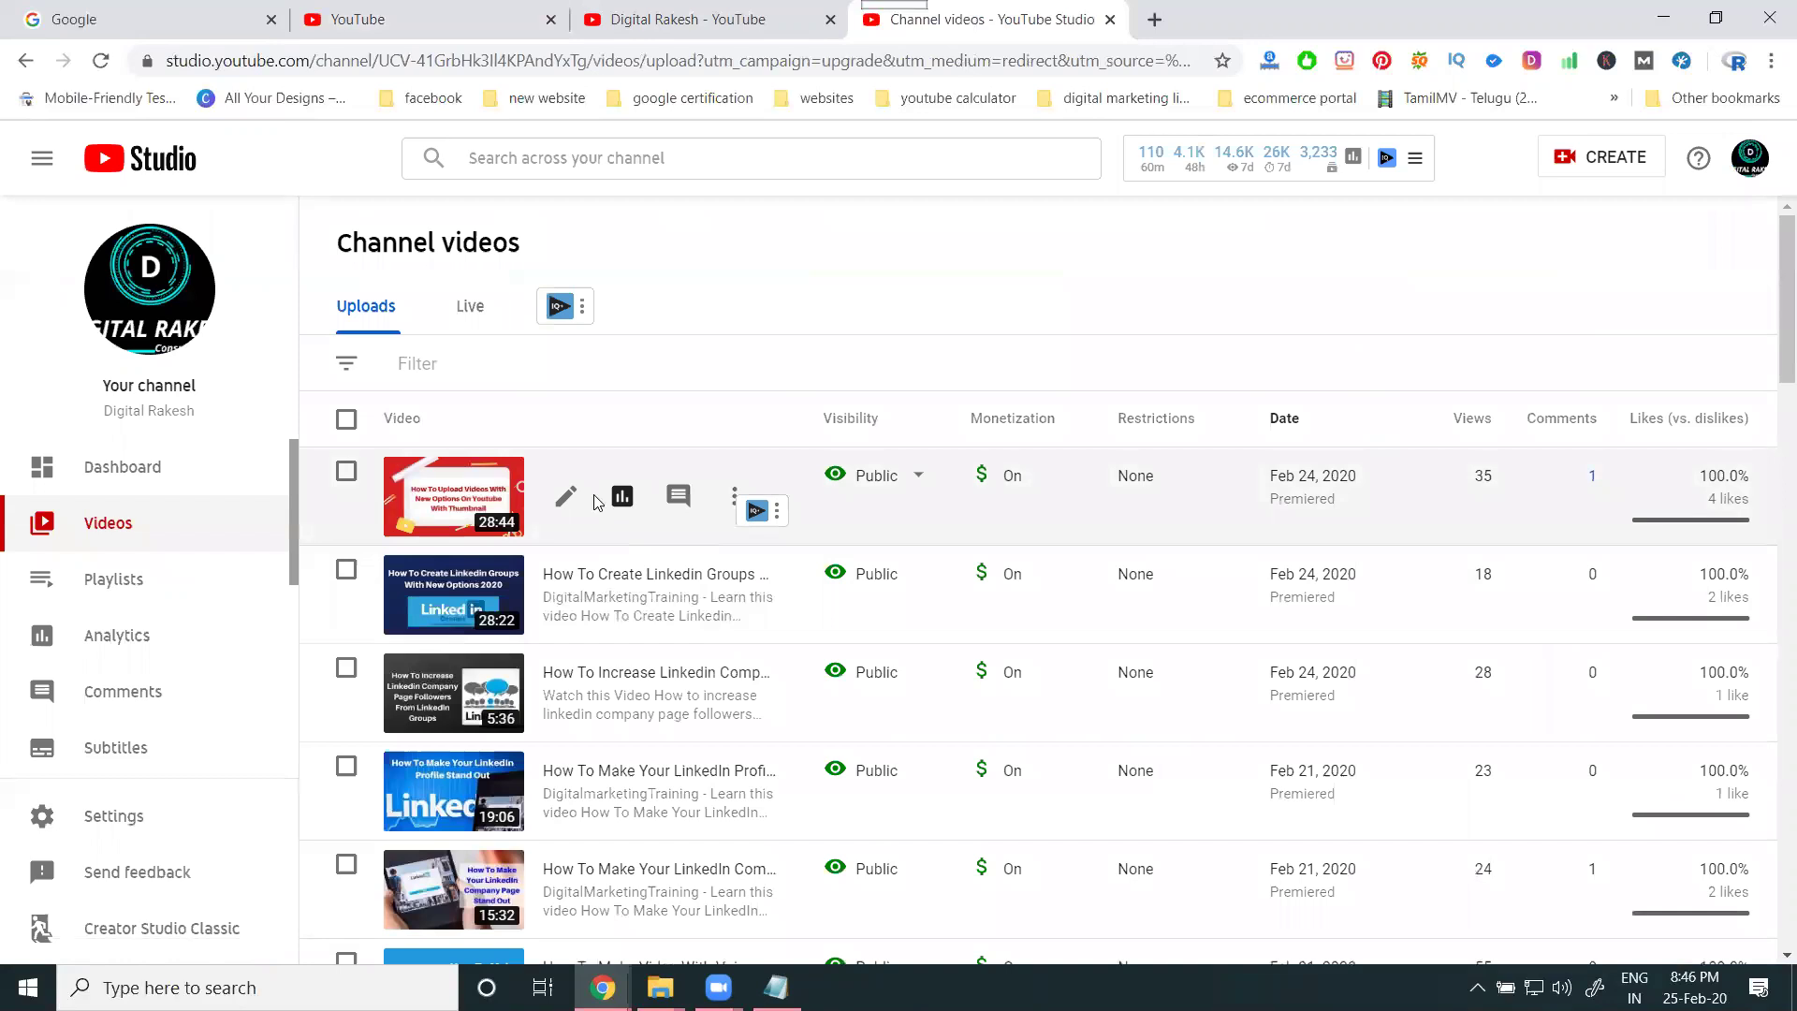
Step: Open the first upload's details, review the Basic form, and switch to More options
left_click(566, 496)
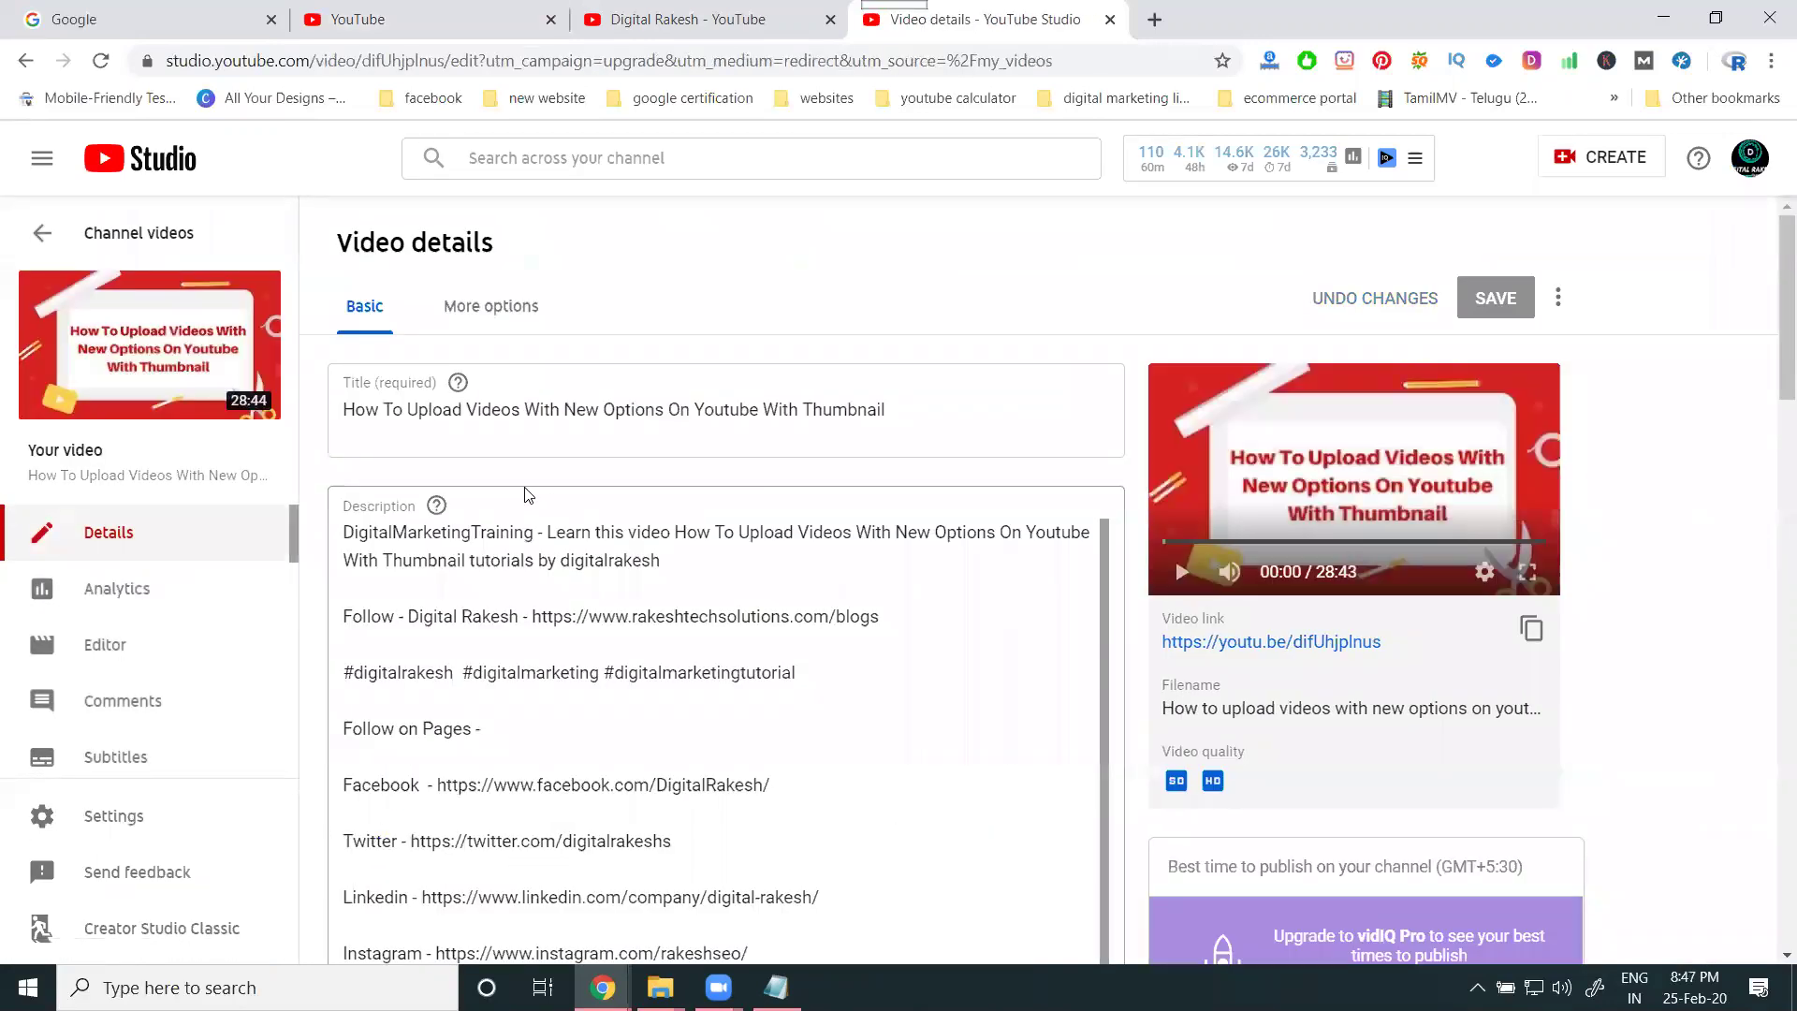
scroll(702, 468, "down", 10)
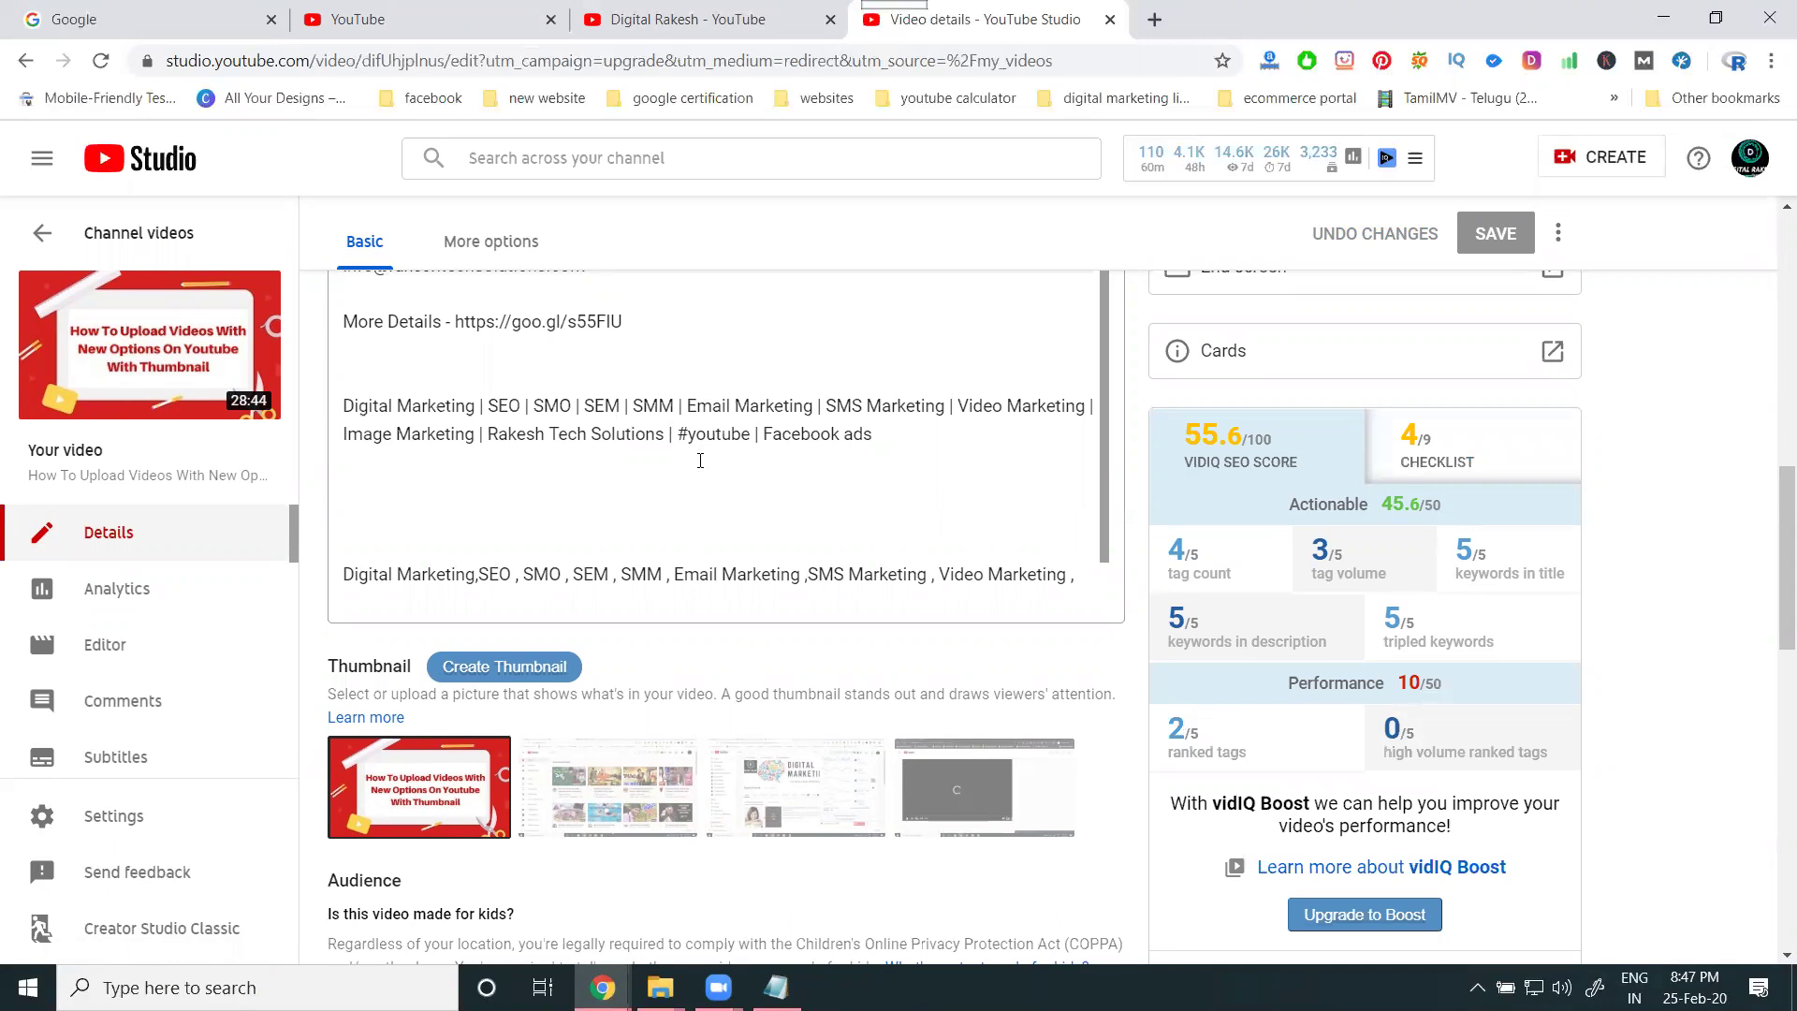
scroll(593, 514, "down", 3)
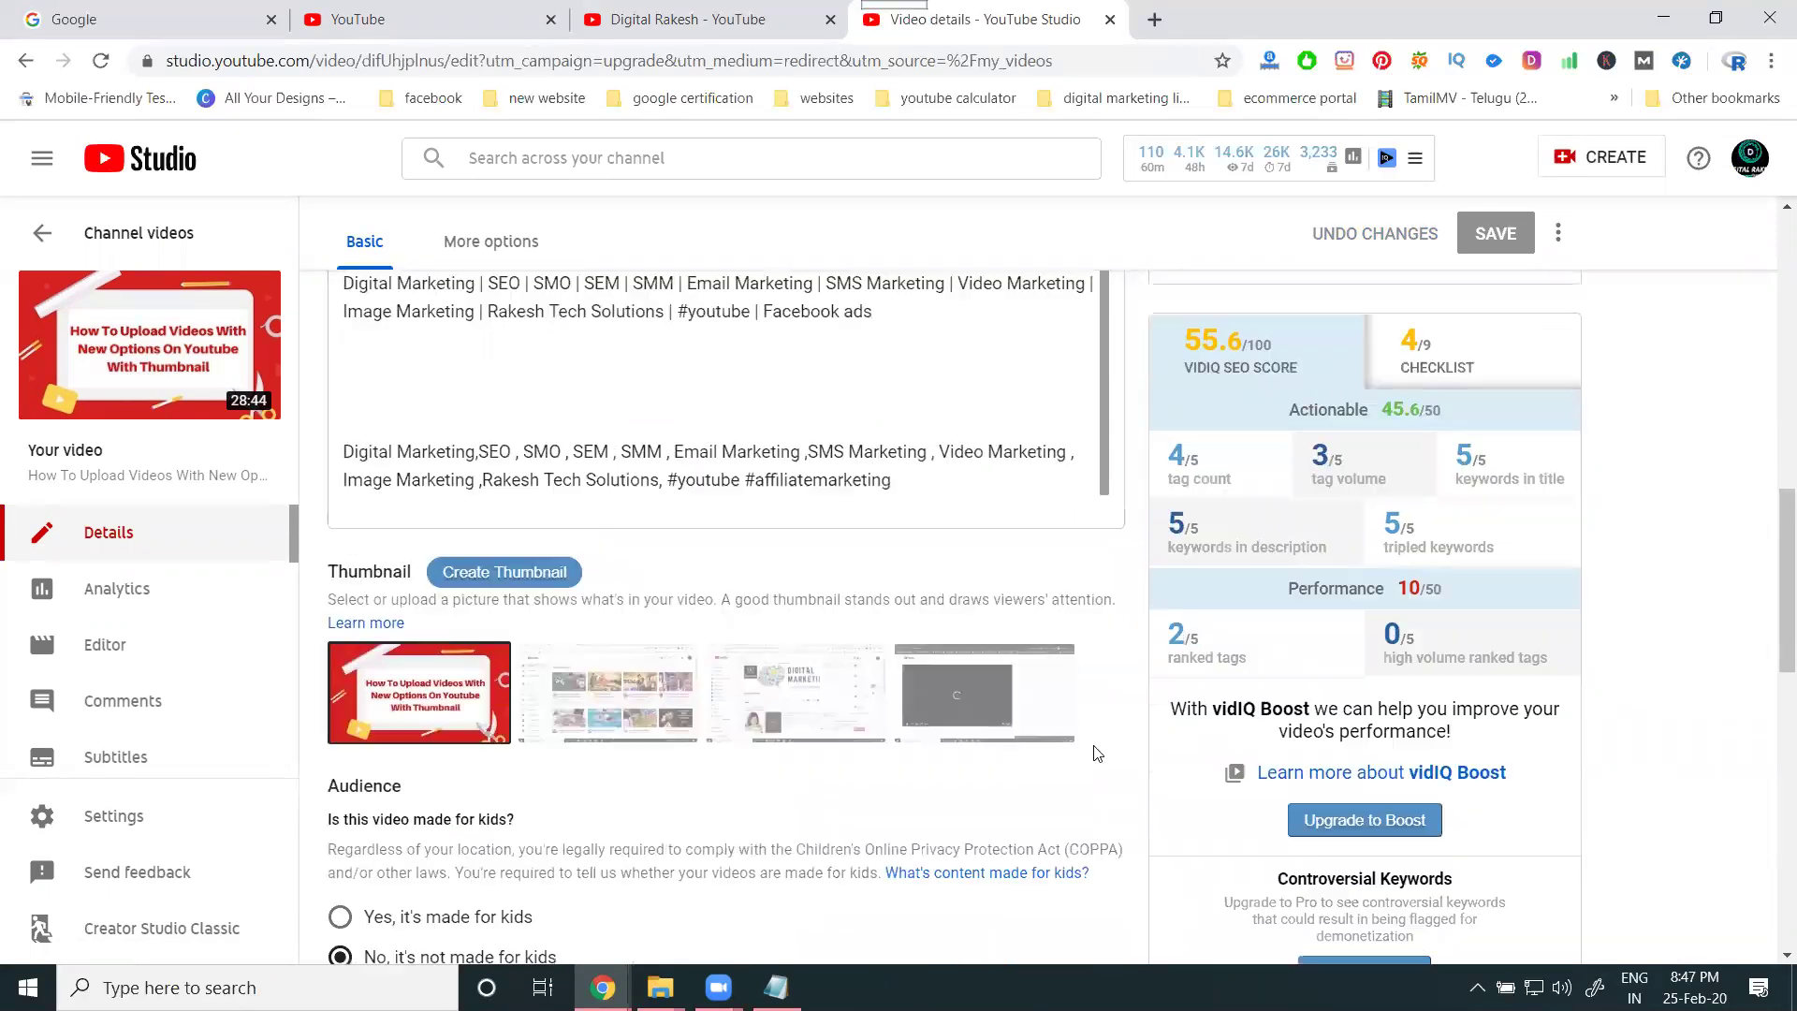
scroll(1087, 726, "up", 4)
scroll(1088, 726, "up", 2)
scroll(842, 711, "down", 10)
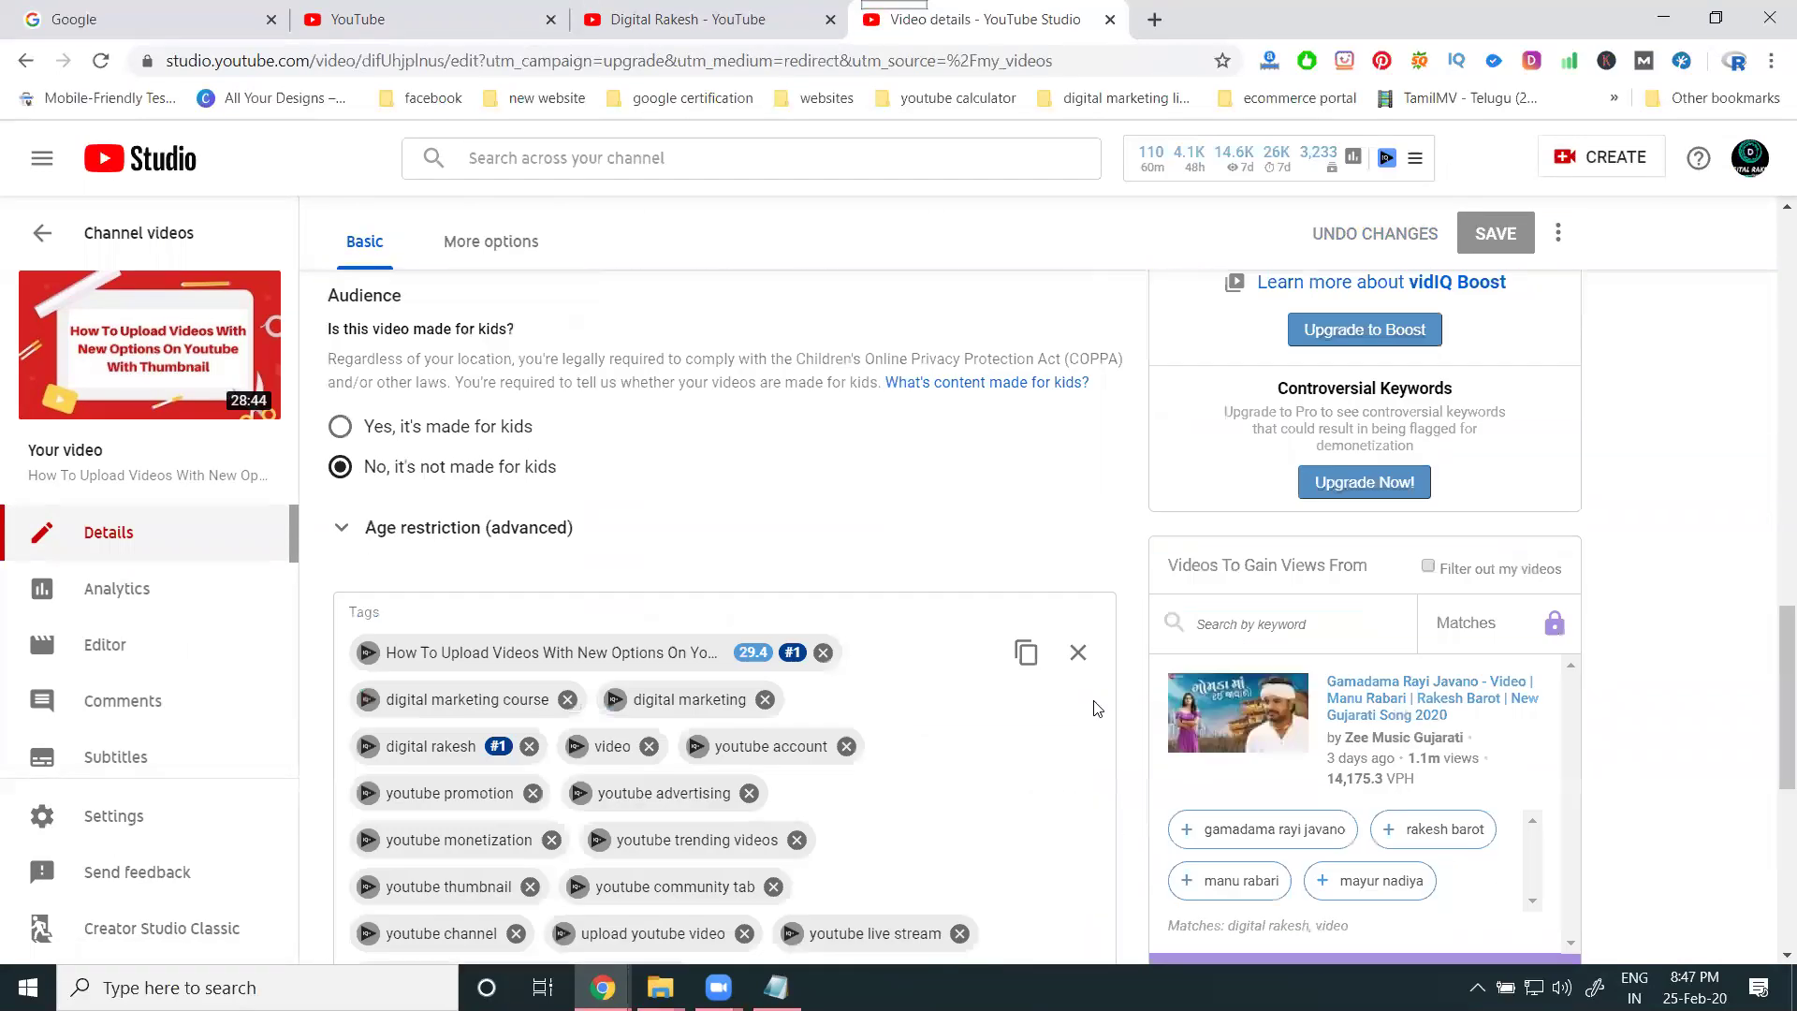
scroll(571, 711, "down", 5)
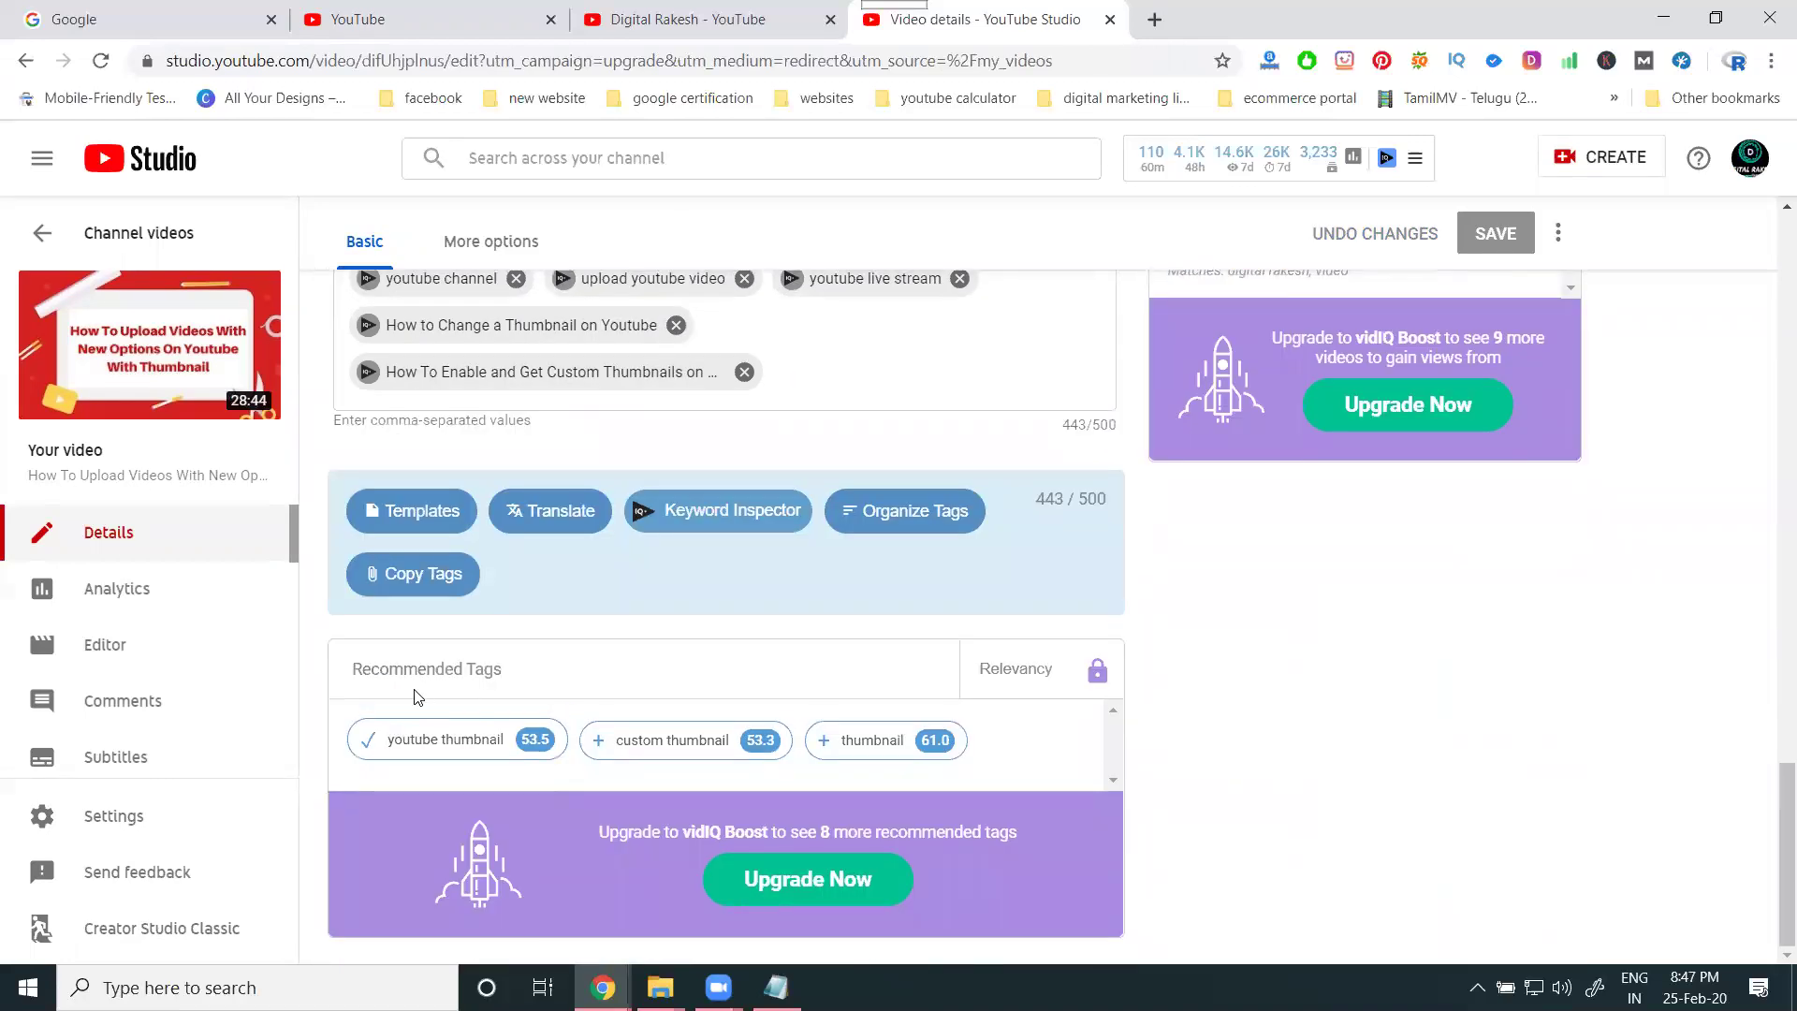
scroll(1140, 714, "up", 15)
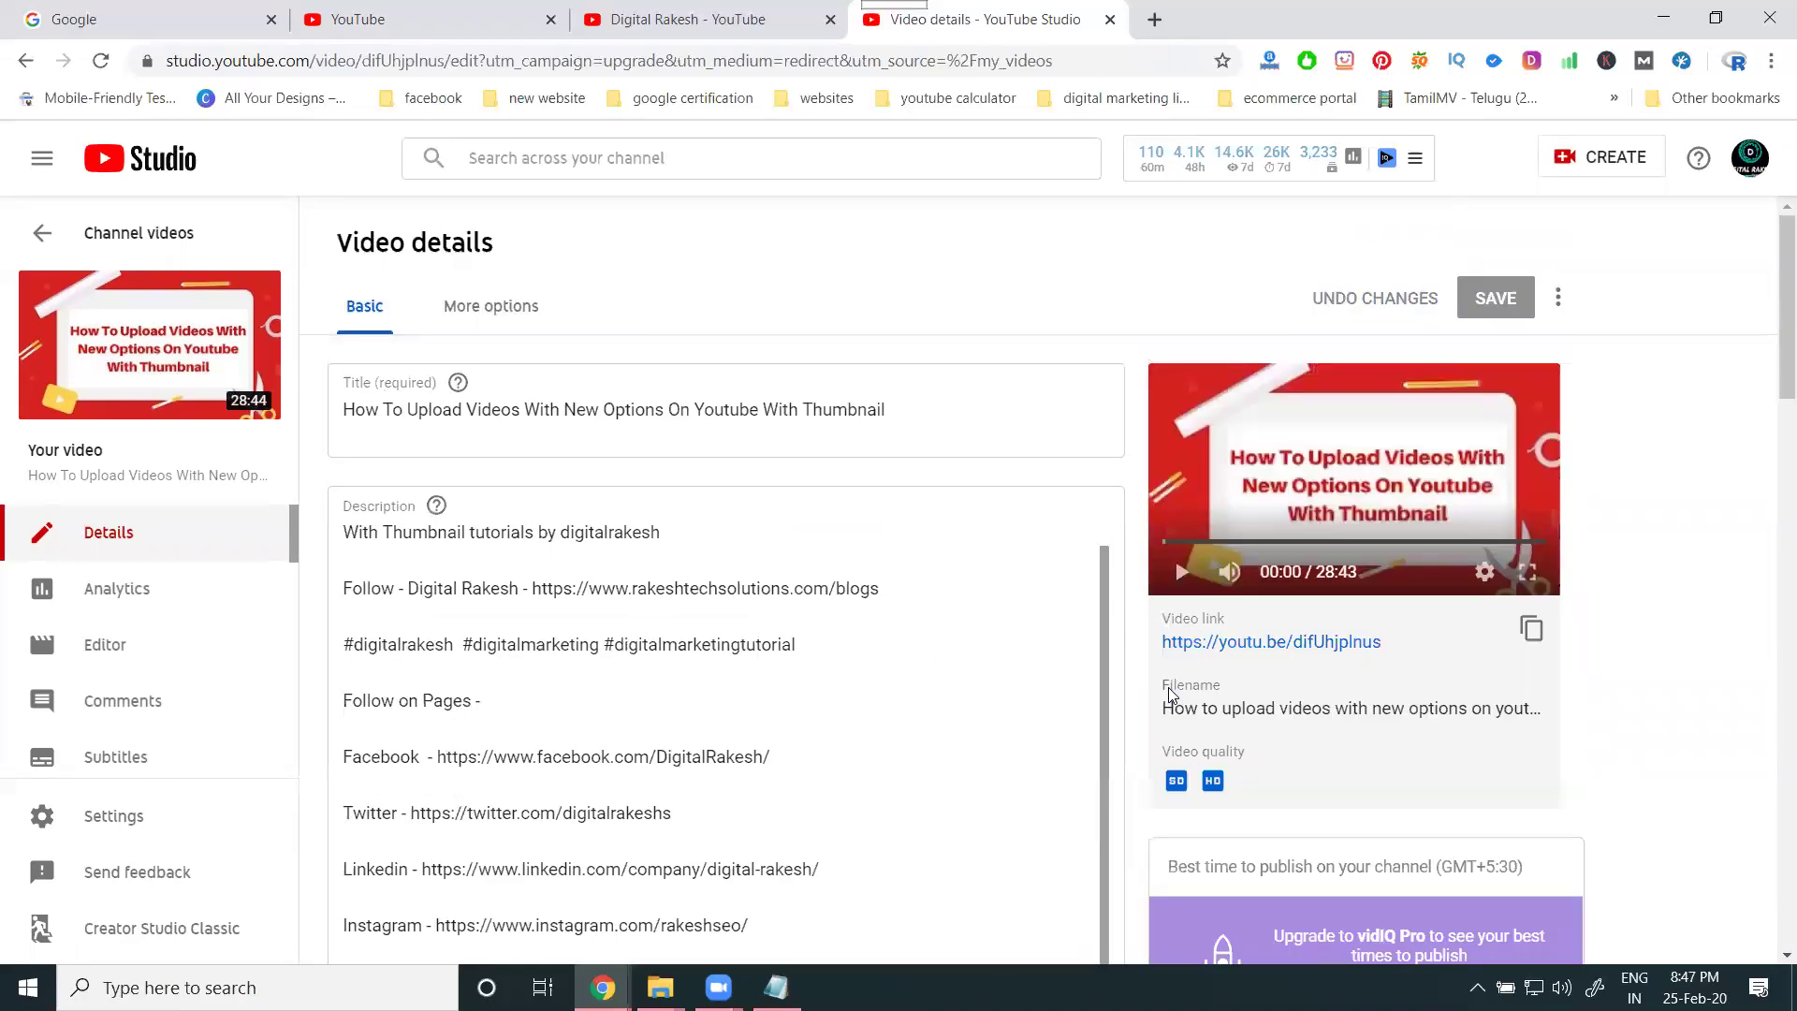
left_click(495, 309)
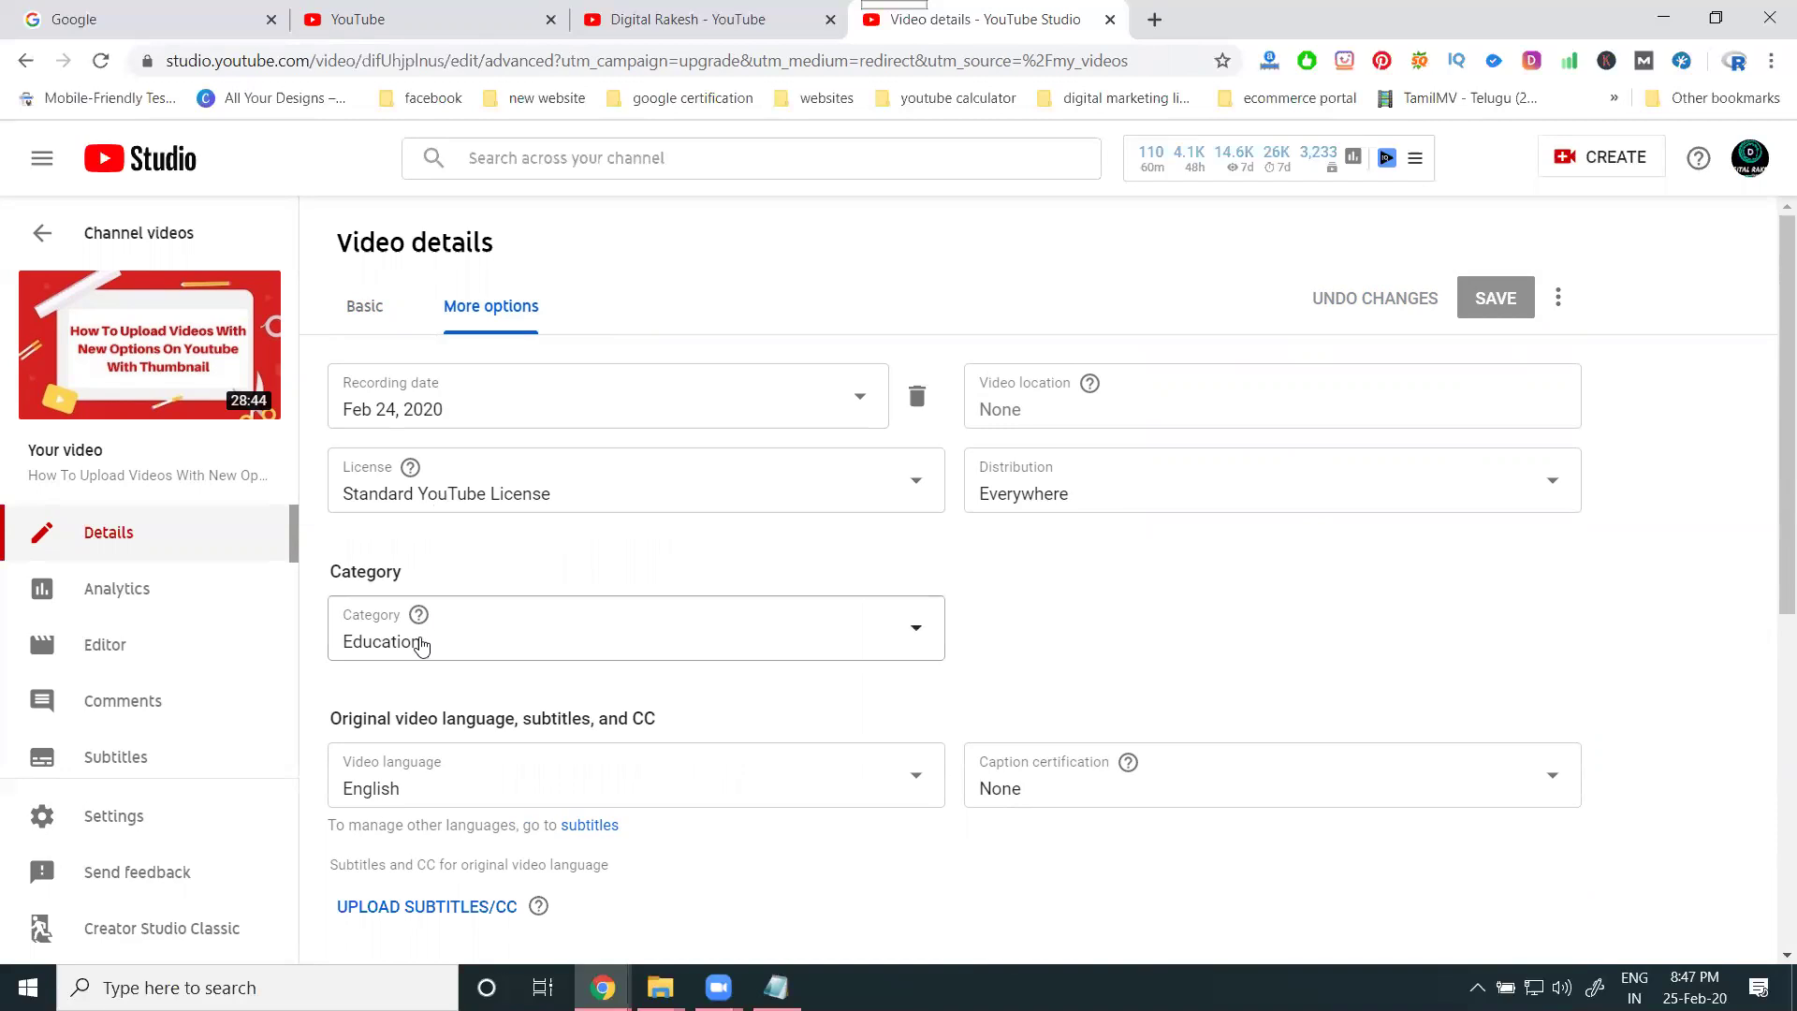
scroll(441, 558, "down", 3)
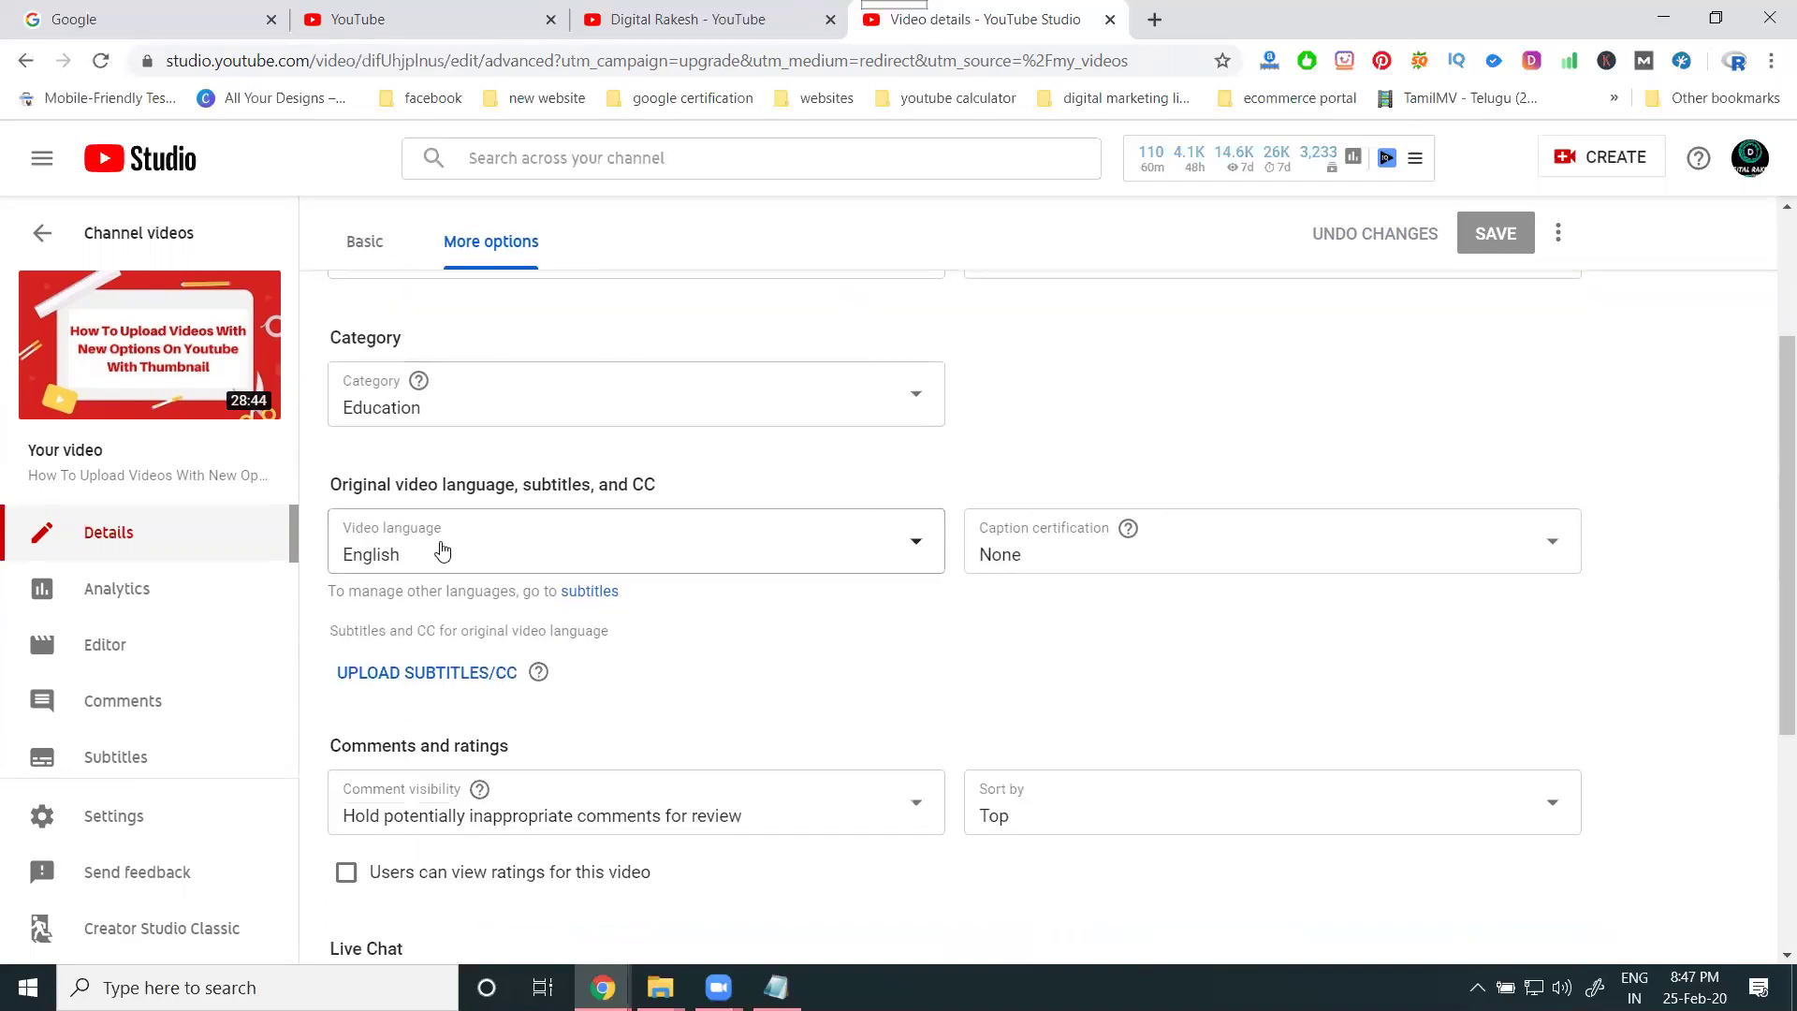
scroll(1009, 553, "down", 2)
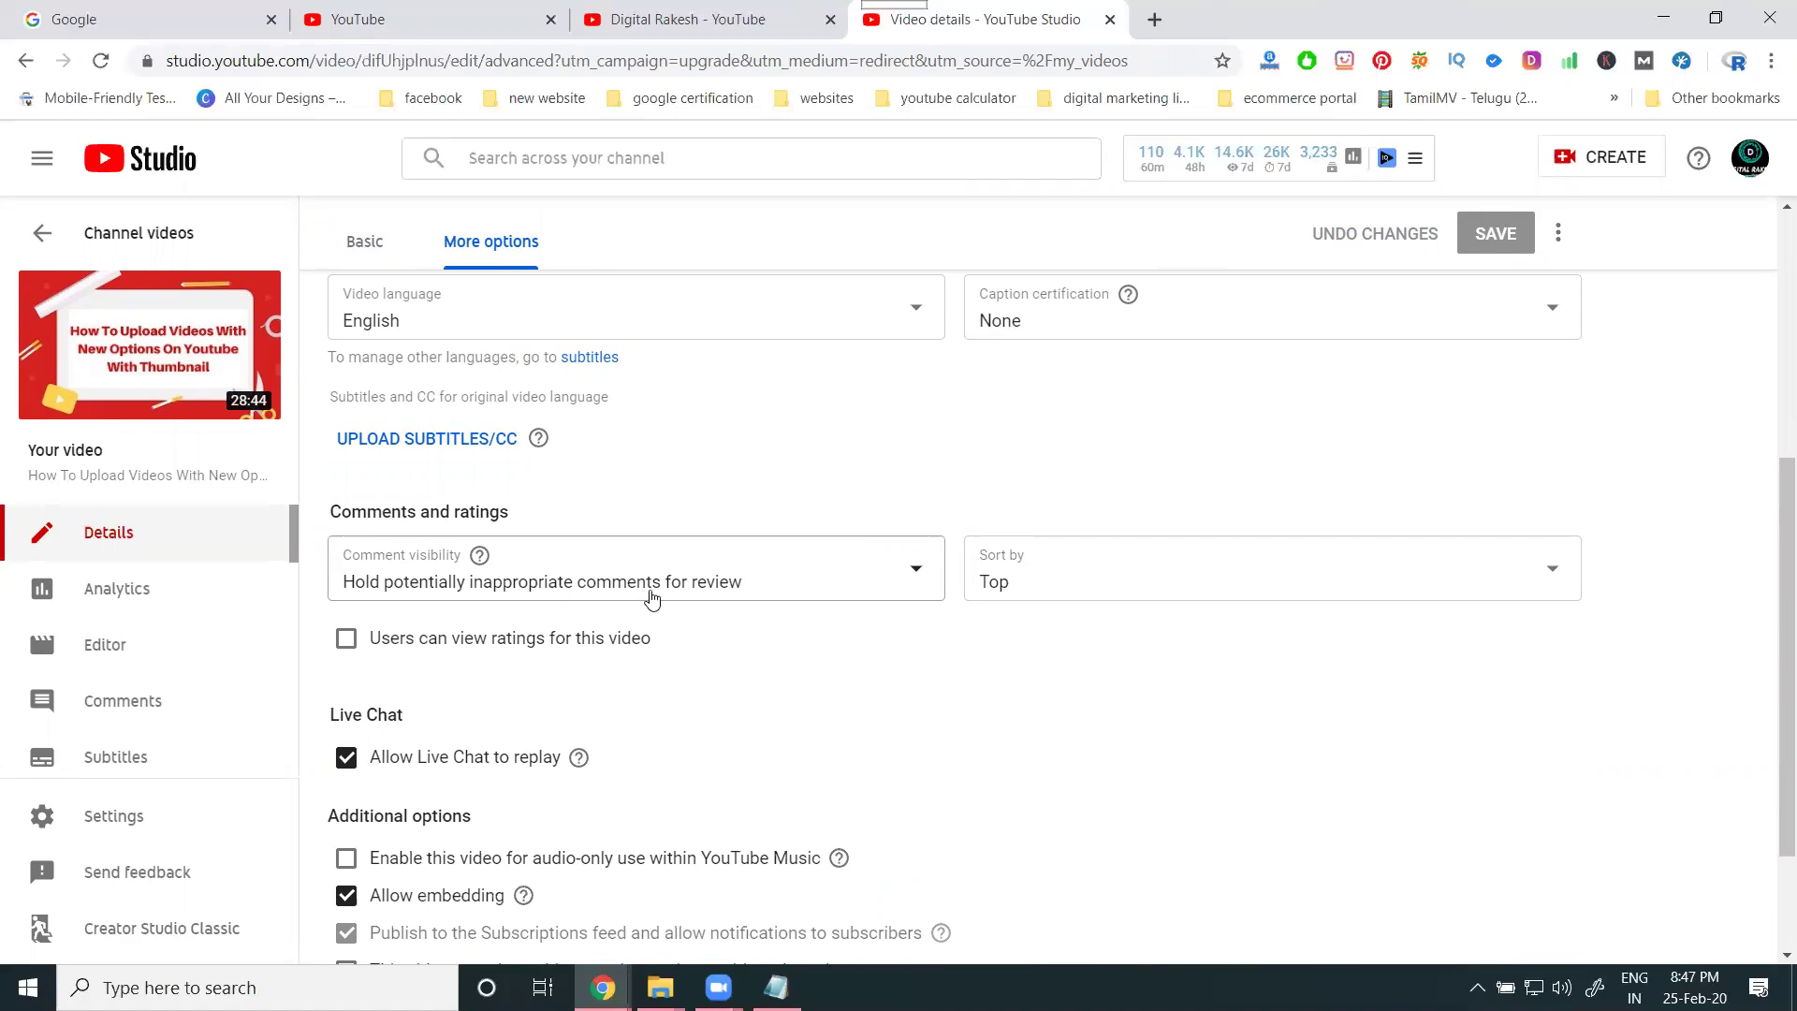
left_click(704, 604)
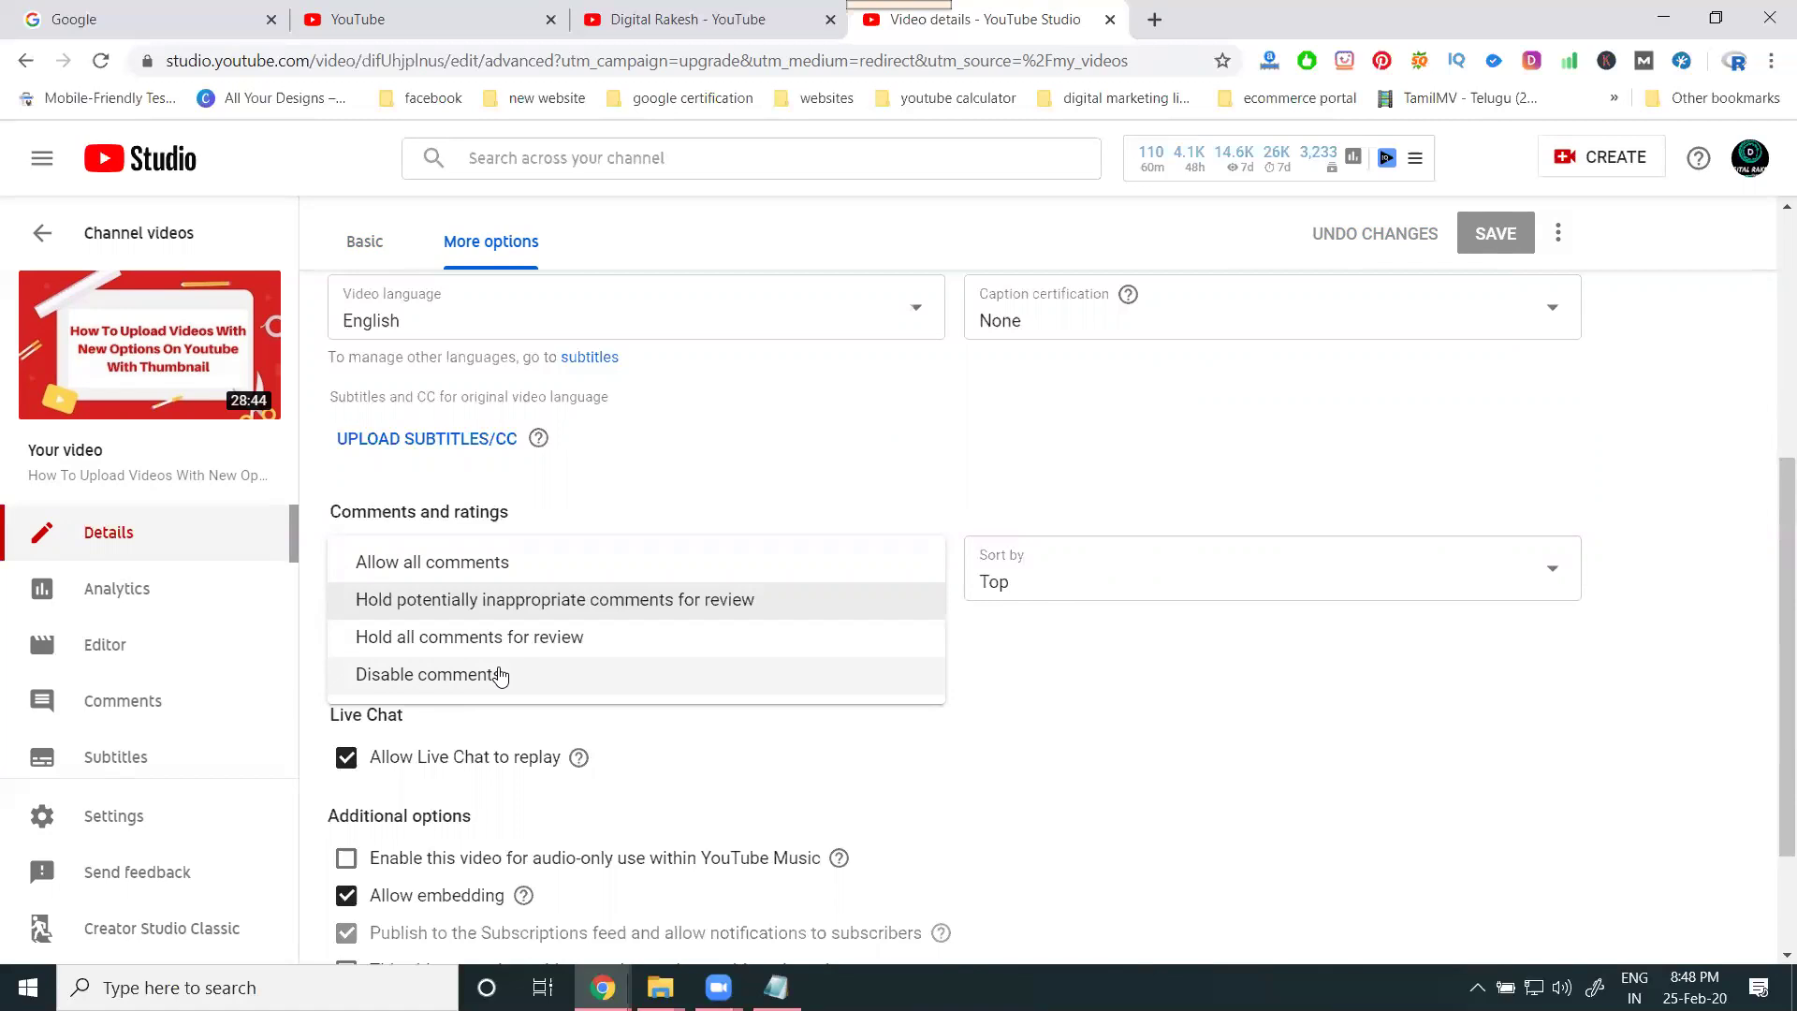
left_click(718, 478)
scroll(459, 519, "down", 2)
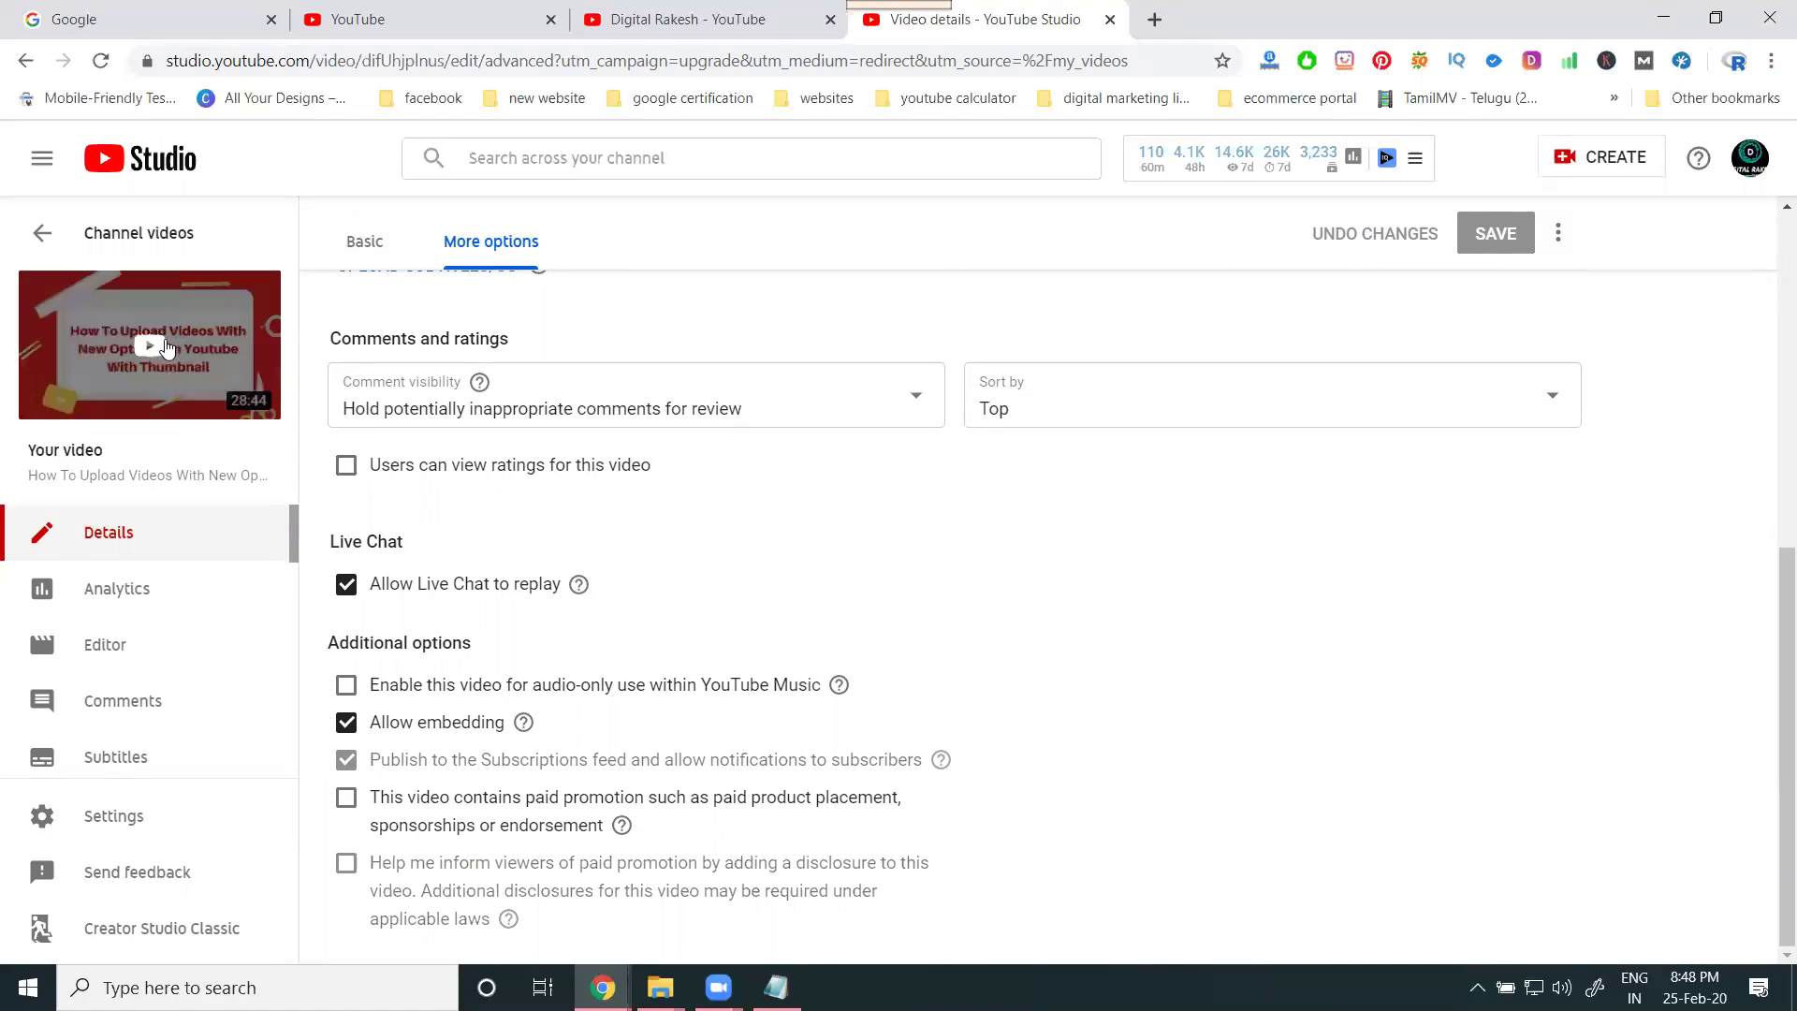
Step: Show the channel's public uploads as a grid on the Videos page
left_click(638, 11)
left_click(485, 582)
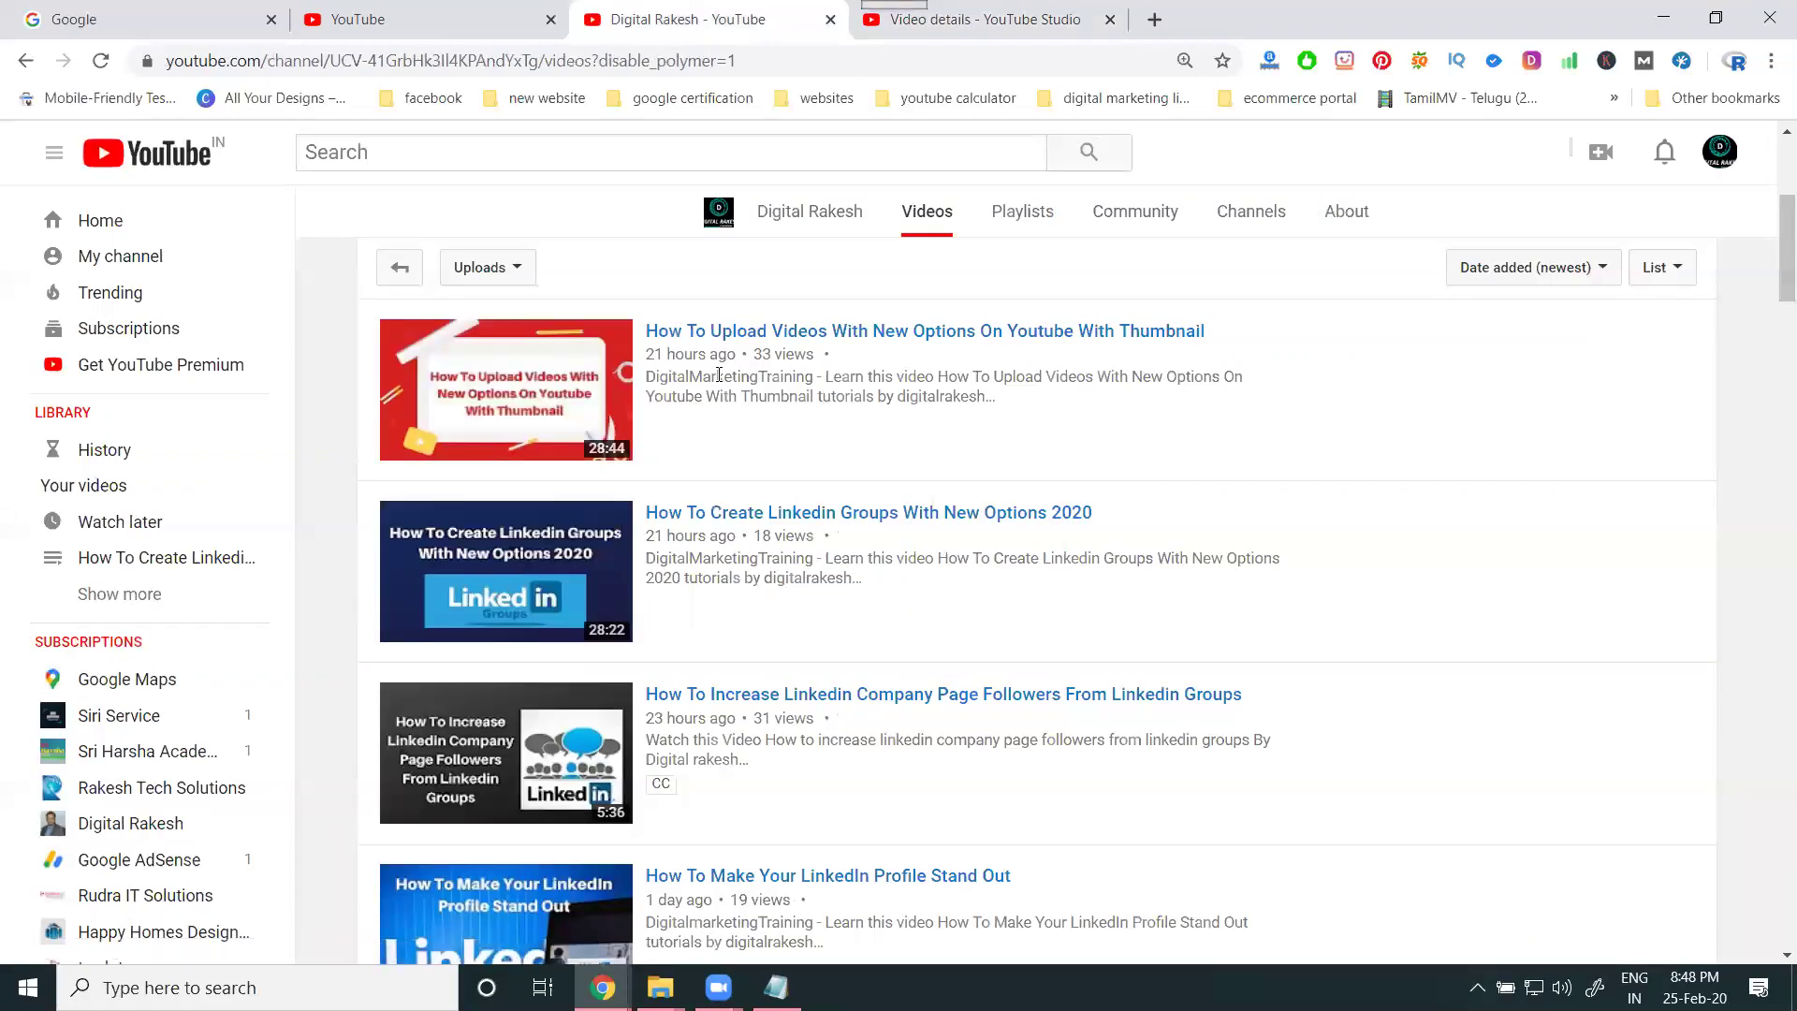
triple_click(1652, 269)
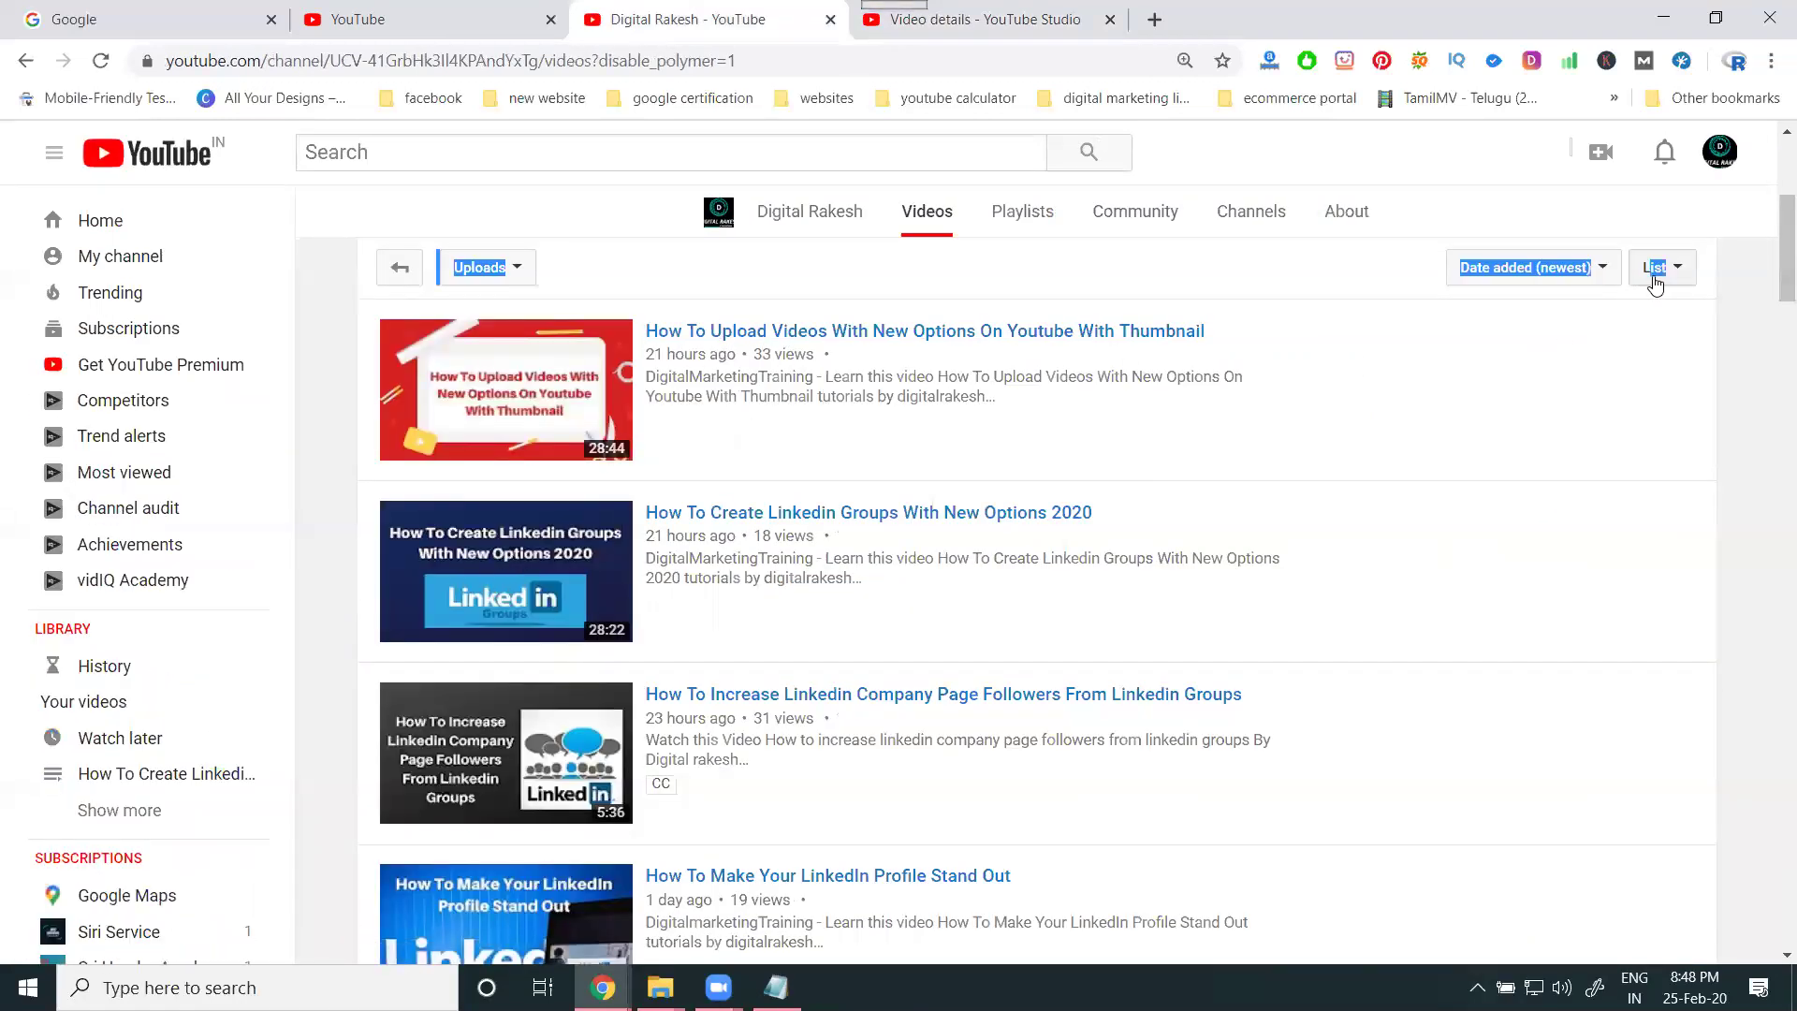
left_click(1674, 318)
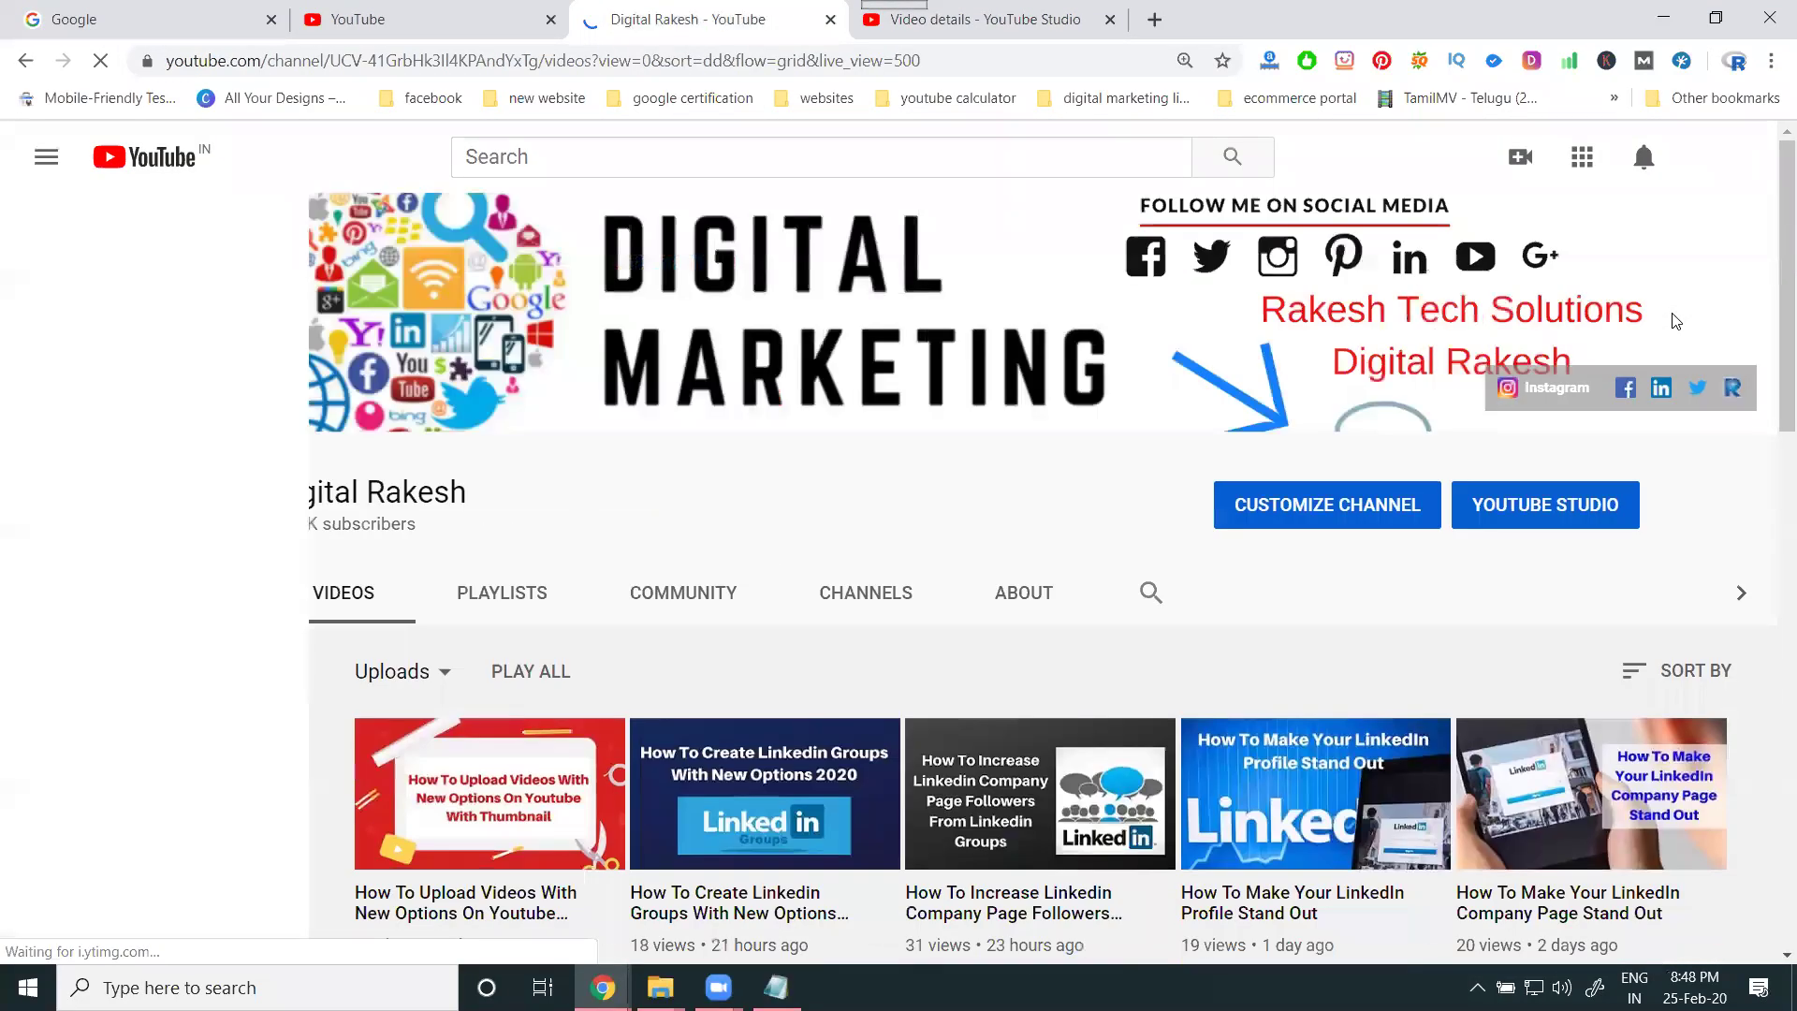
scroll(1224, 506, "down", 4)
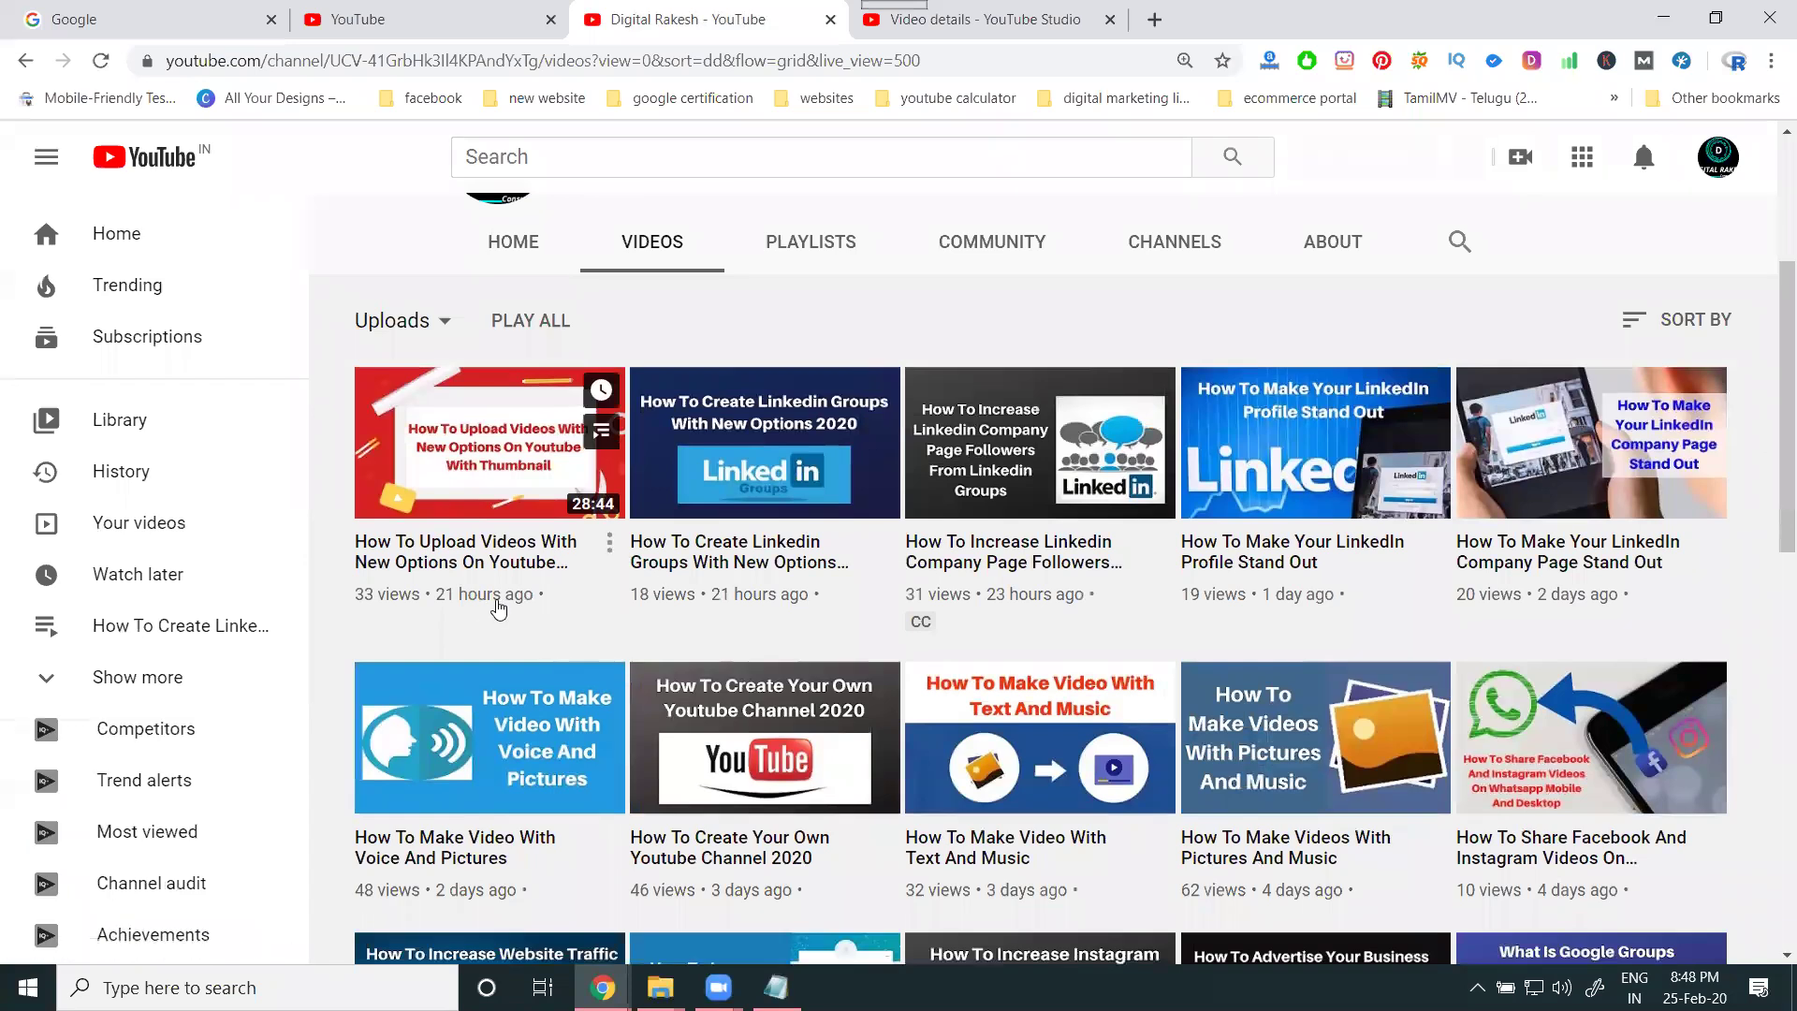
Step: Enable 'Users can view ratings for this video', save, and reload the public videos page
key("ctrl+Tab")
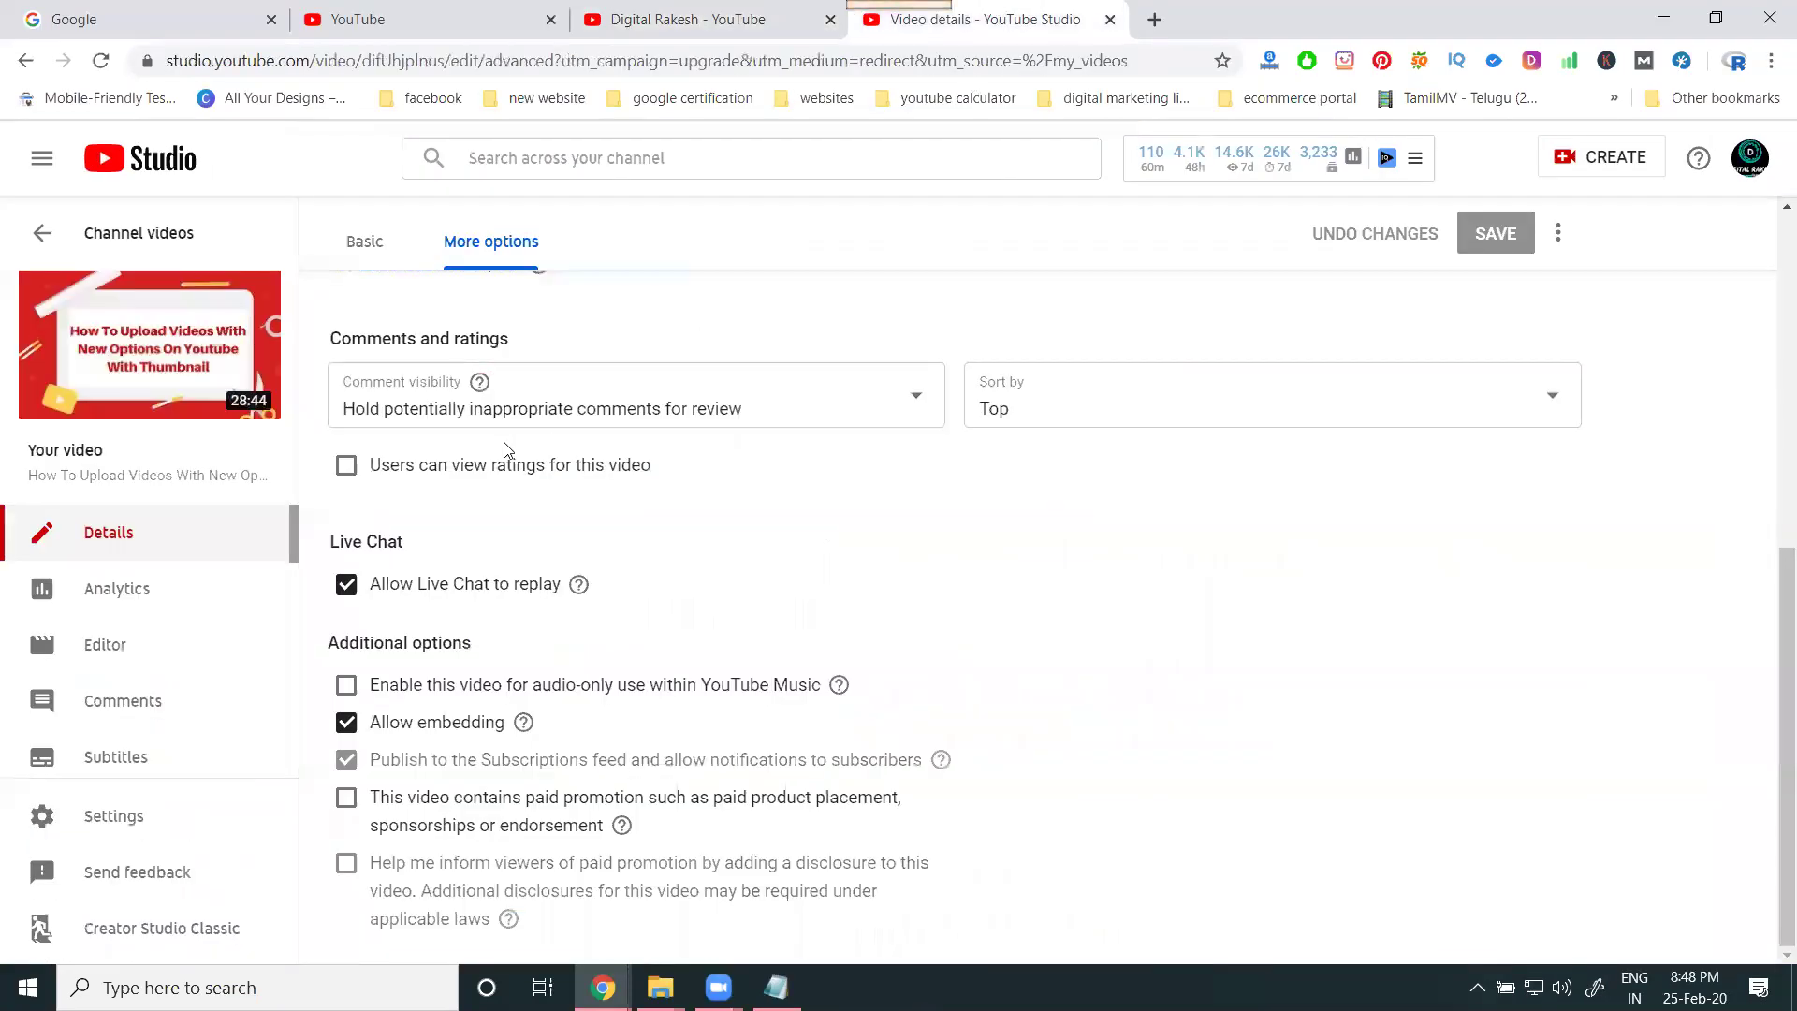
left_click(477, 473)
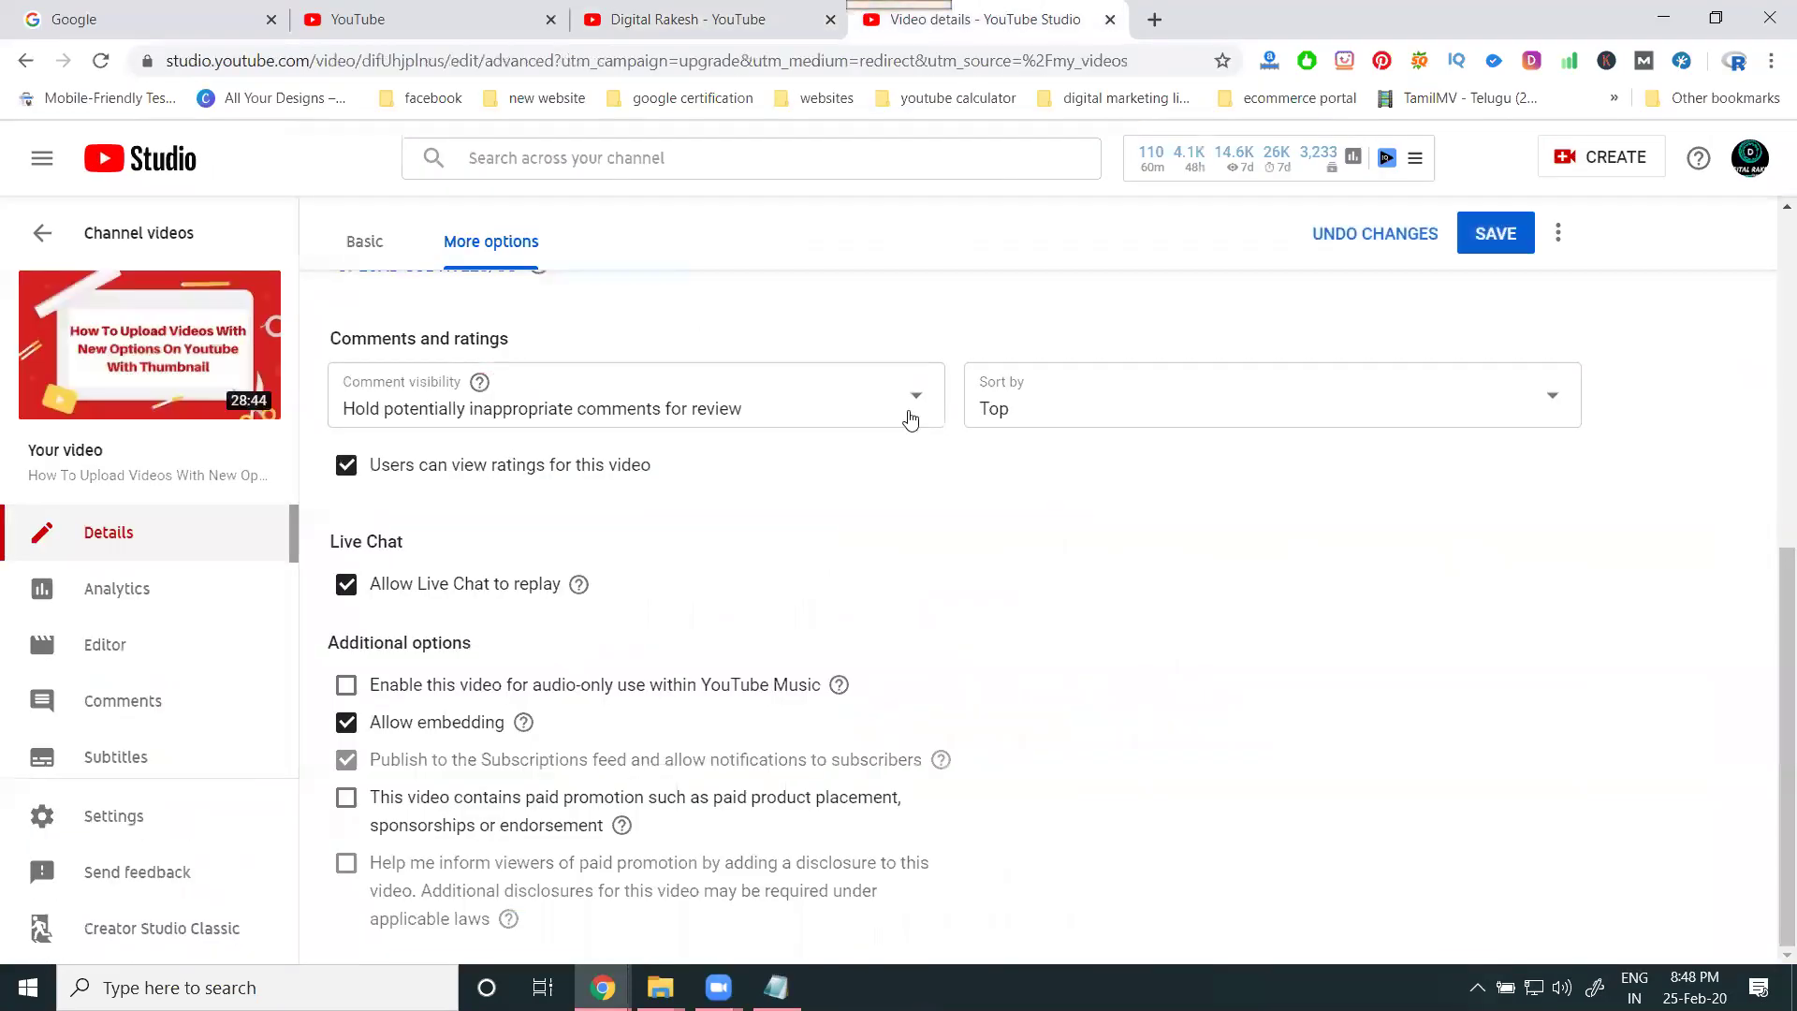
left_click(1473, 234)
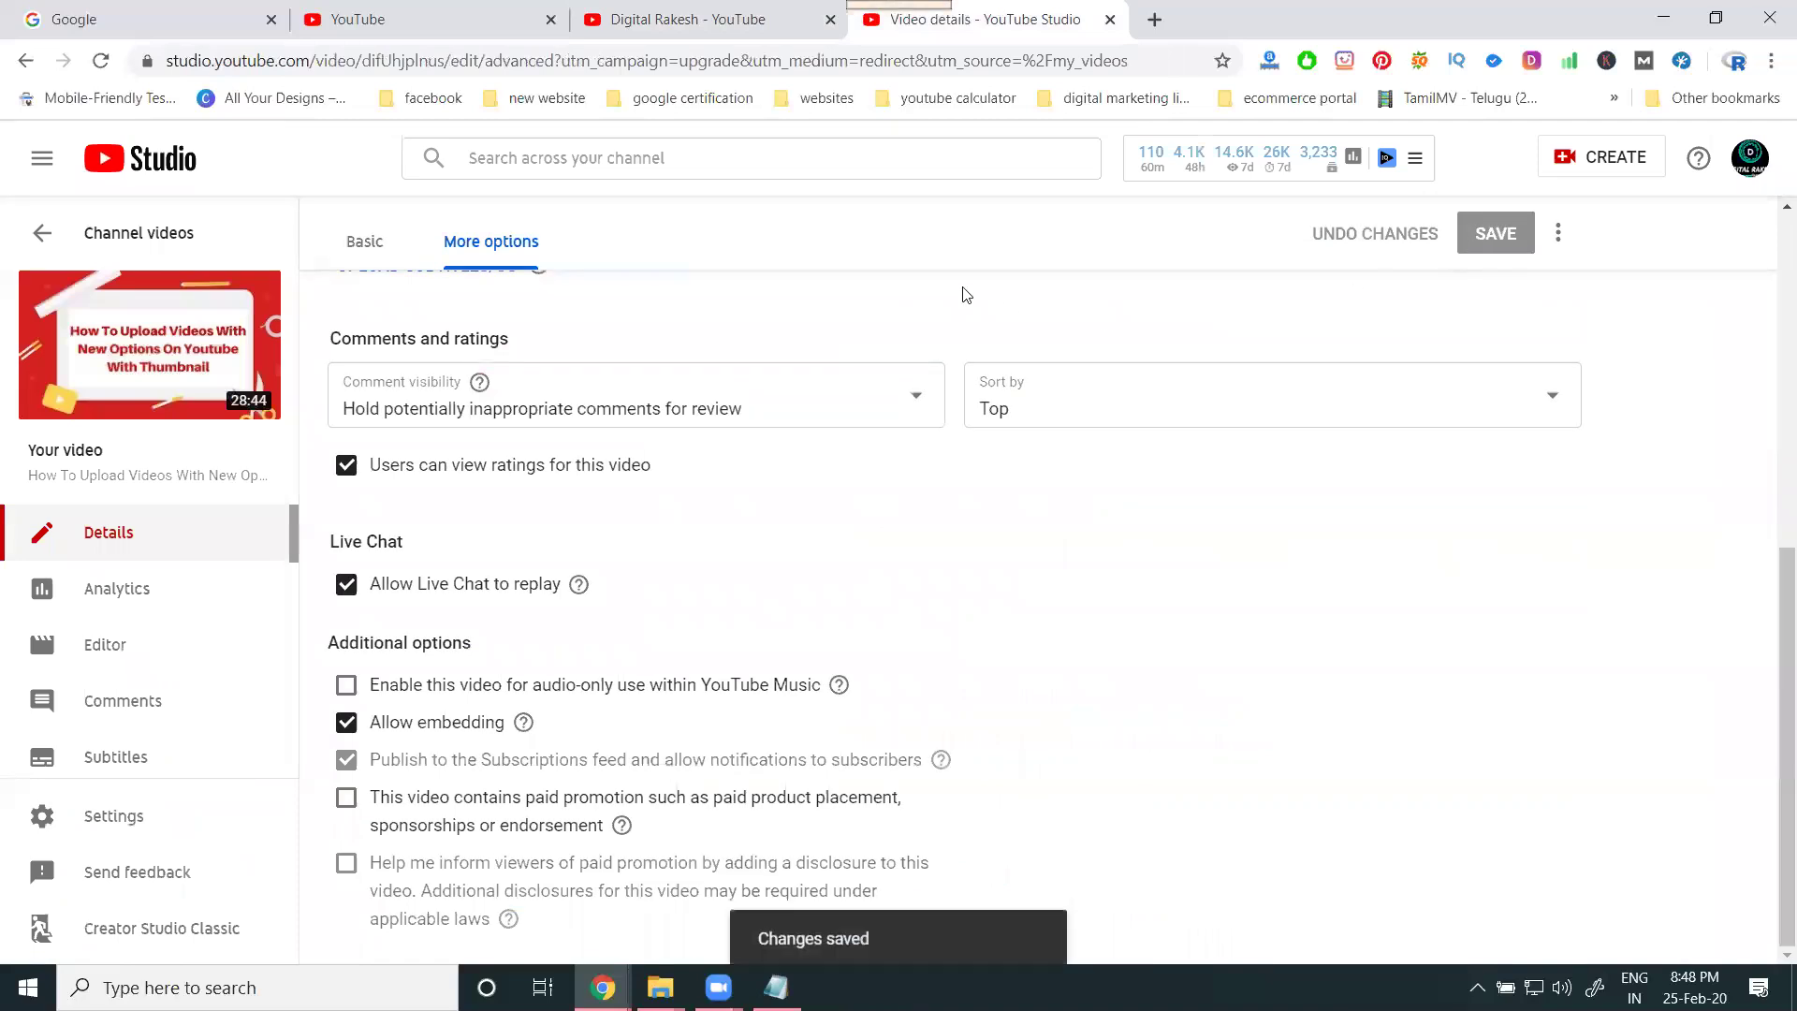
left_click(684, 31)
left_click(101, 62)
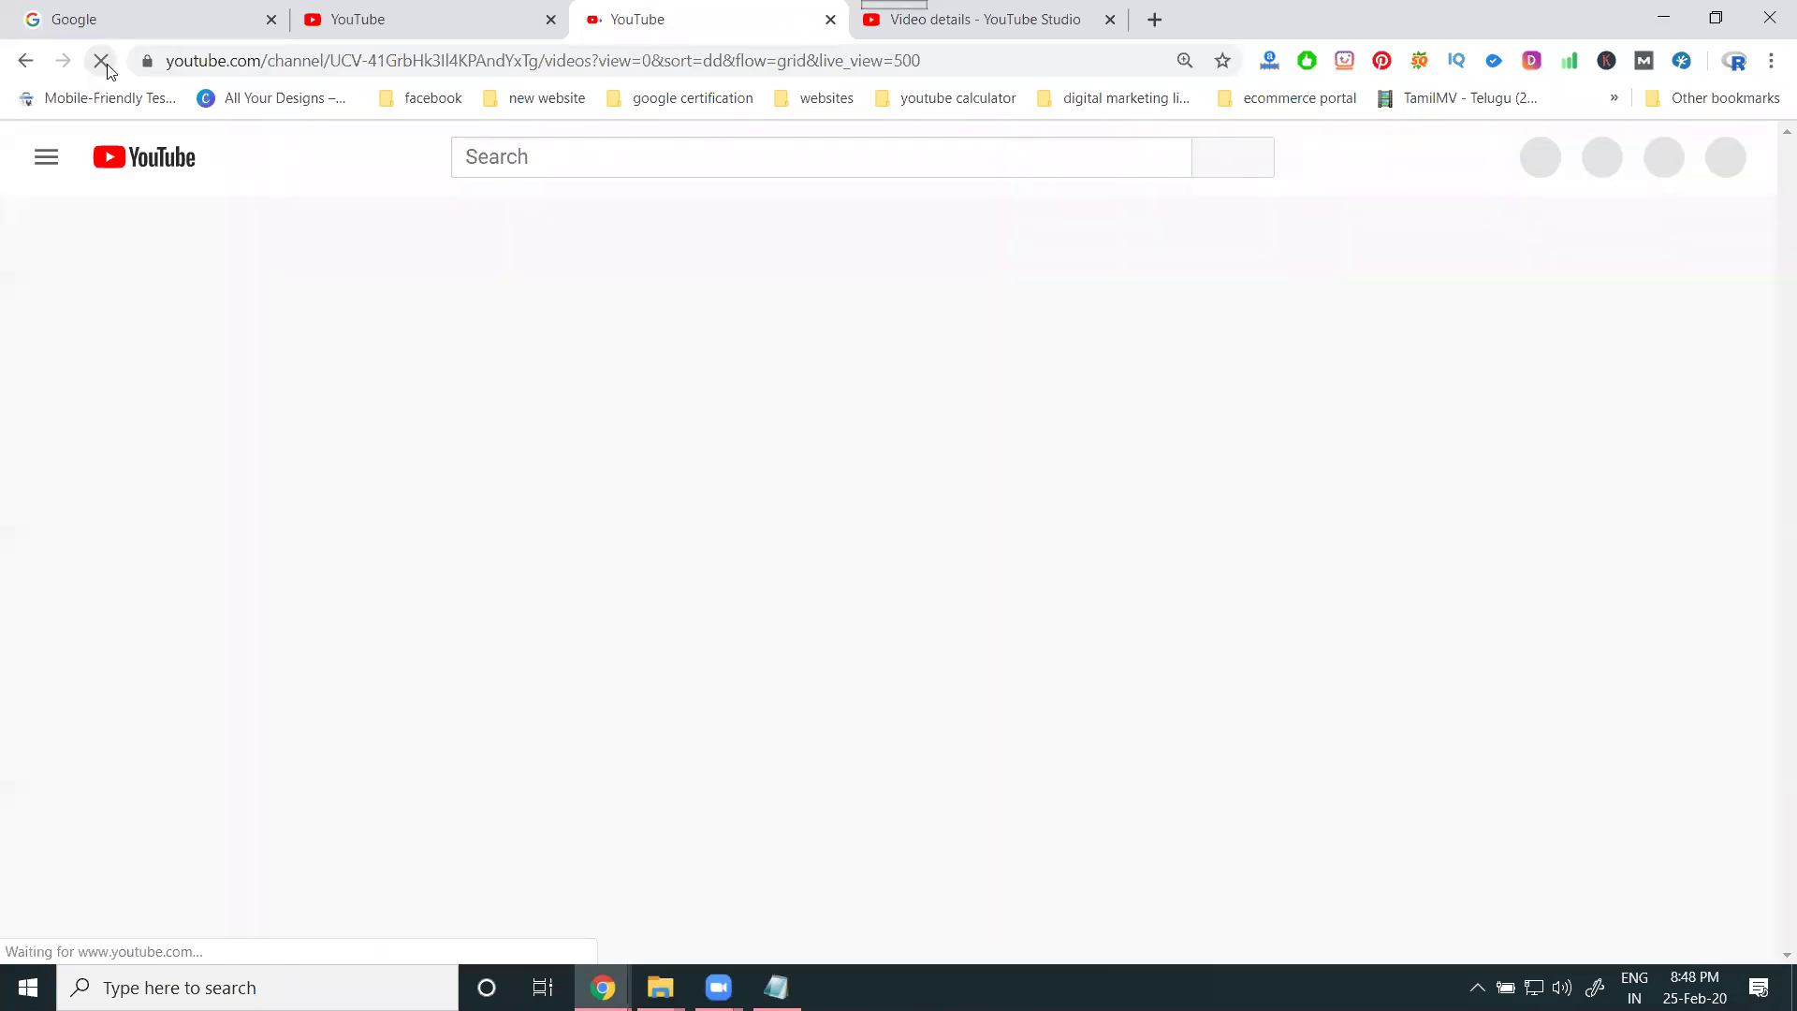
Step: Load the channel page signed out in a private browsing window
scroll(562, 529, "down", 5)
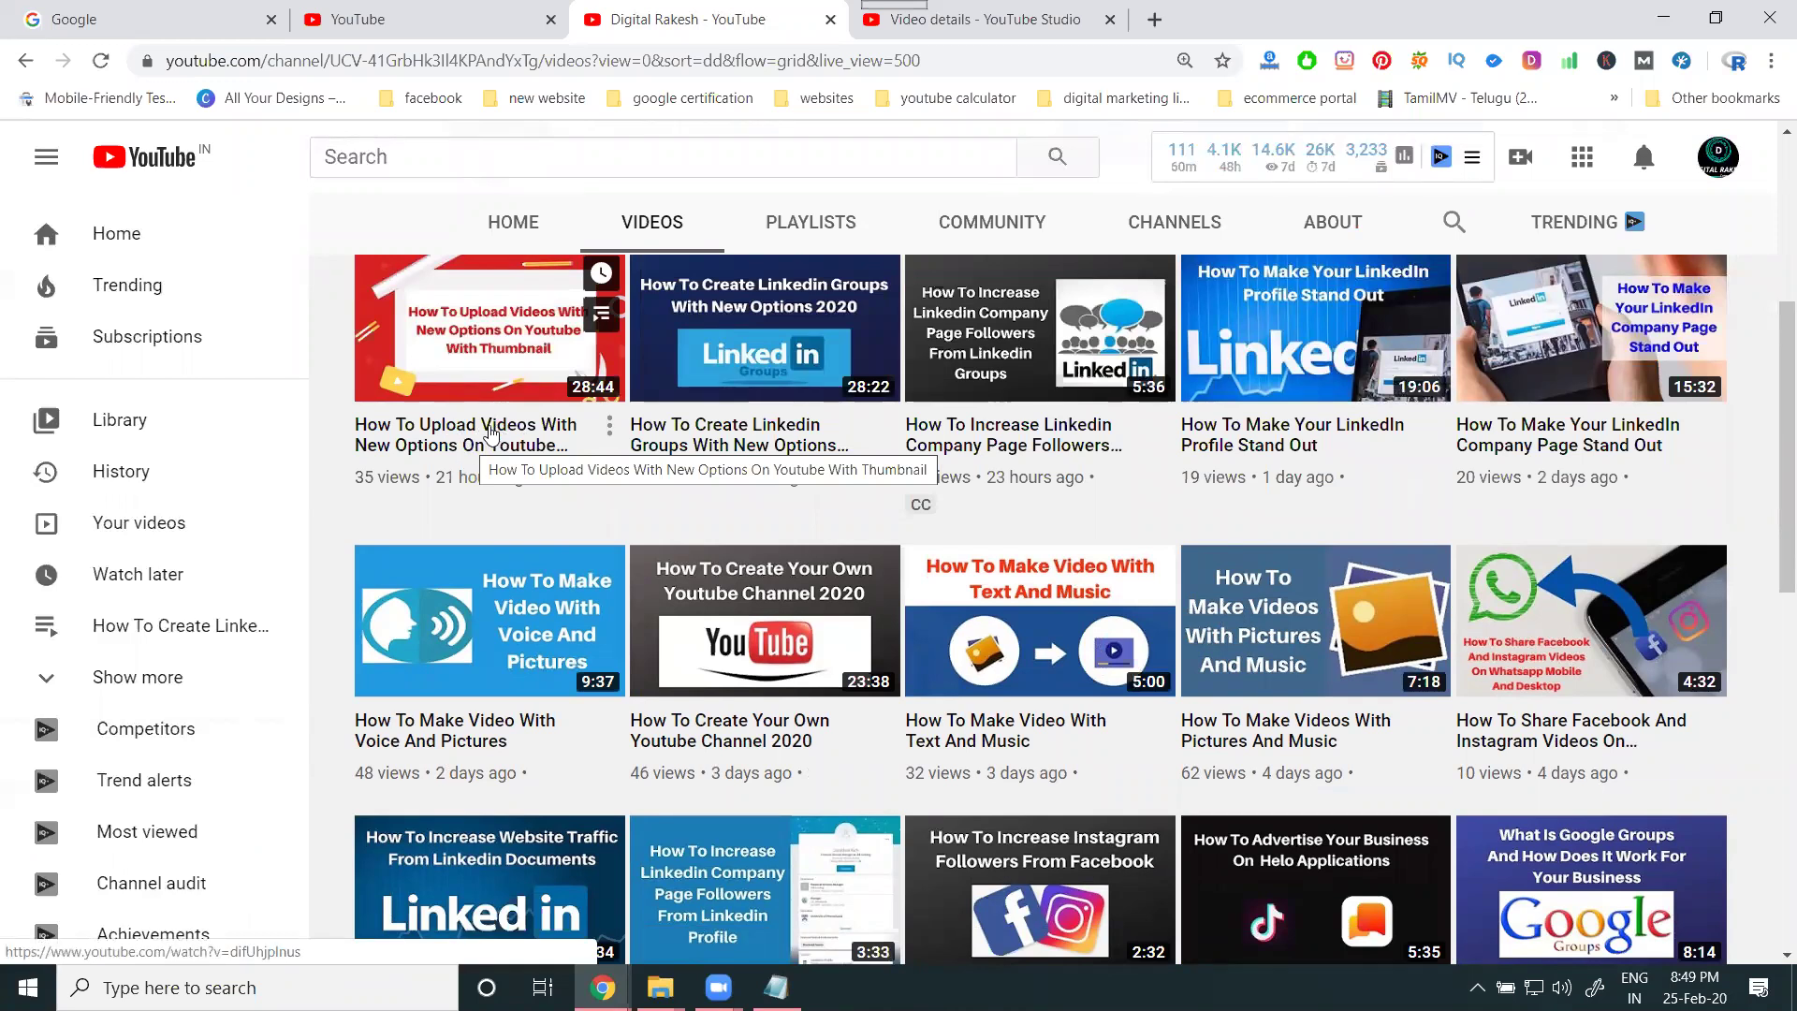
left_click(507, 62)
key("ctrl+c")
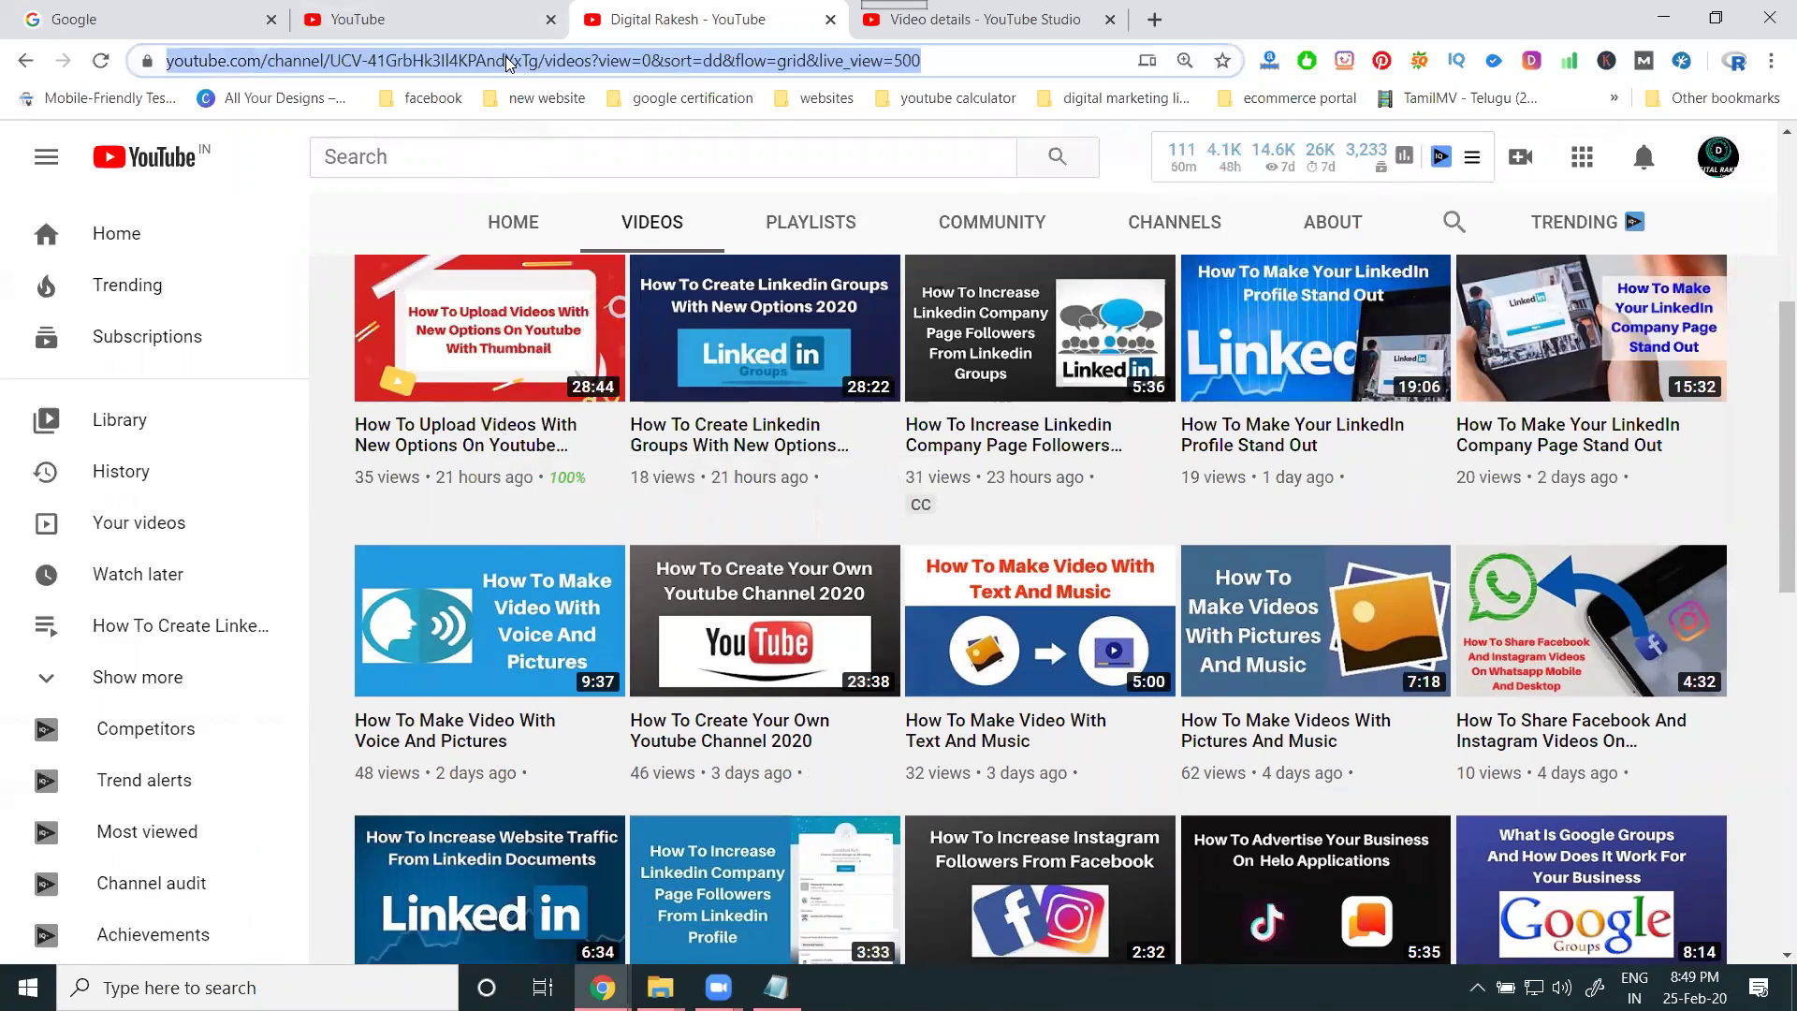
left_click(604, 987)
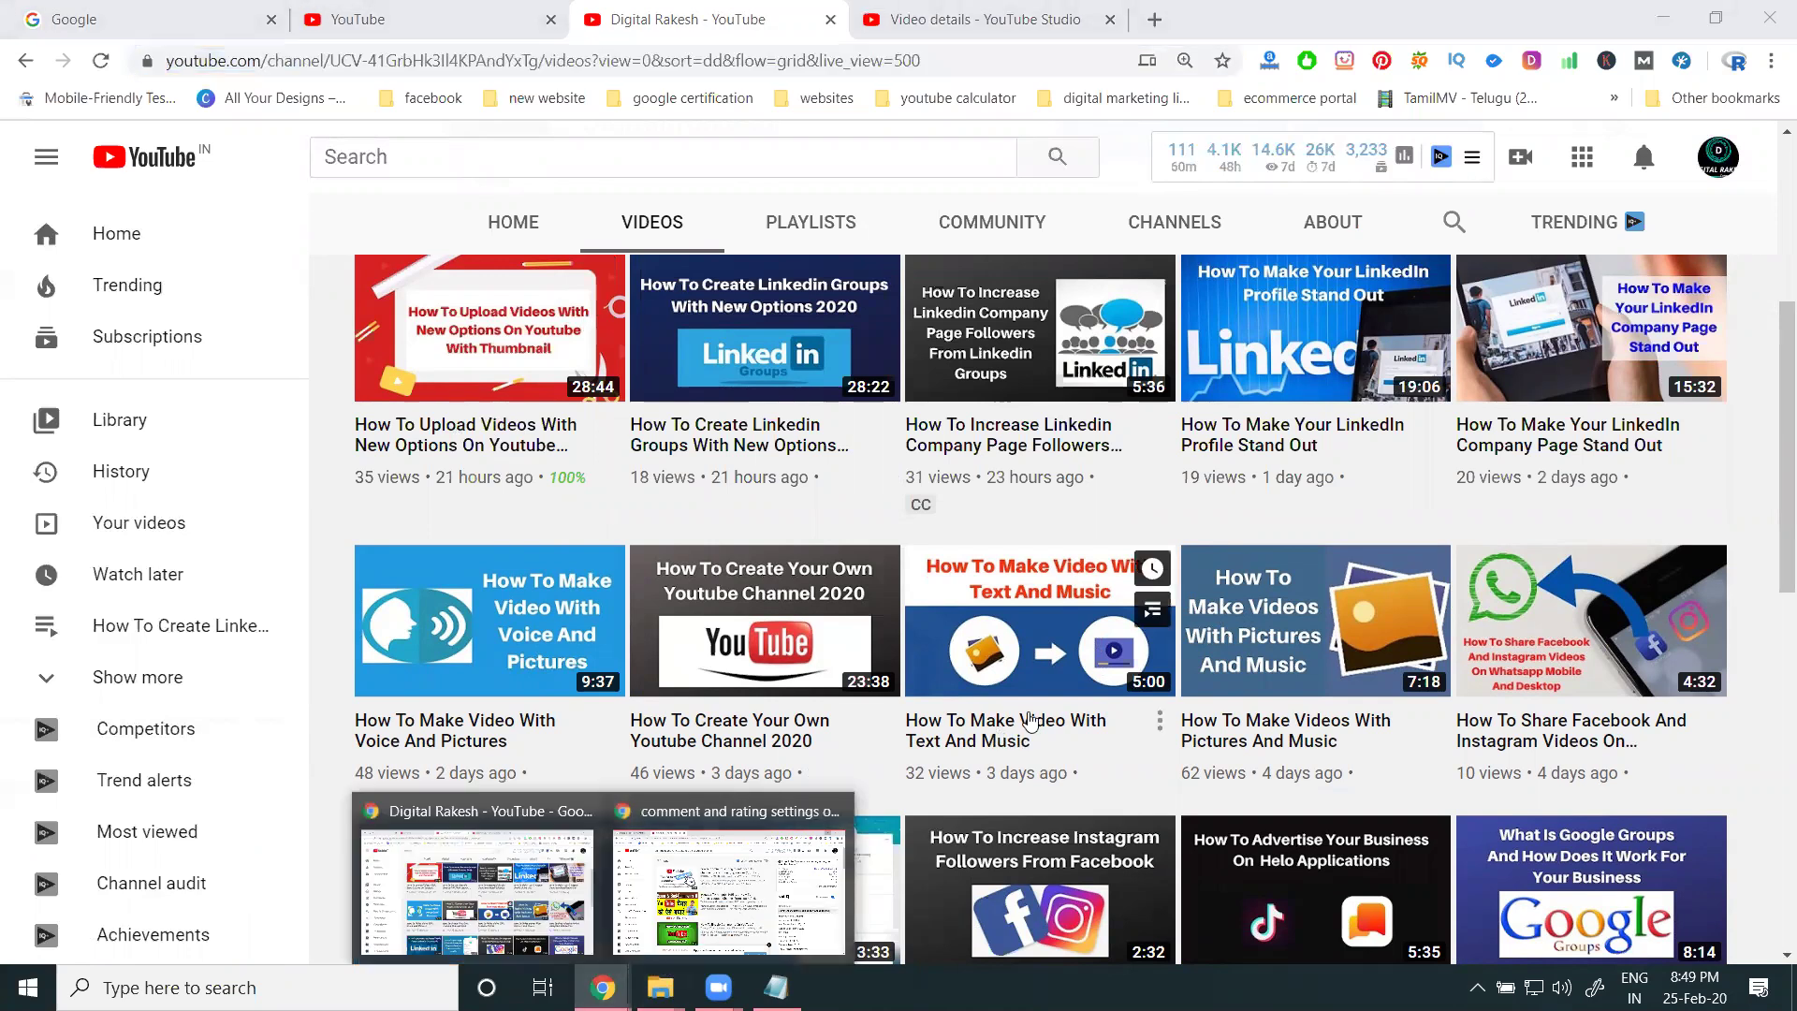
left_click(1772, 61)
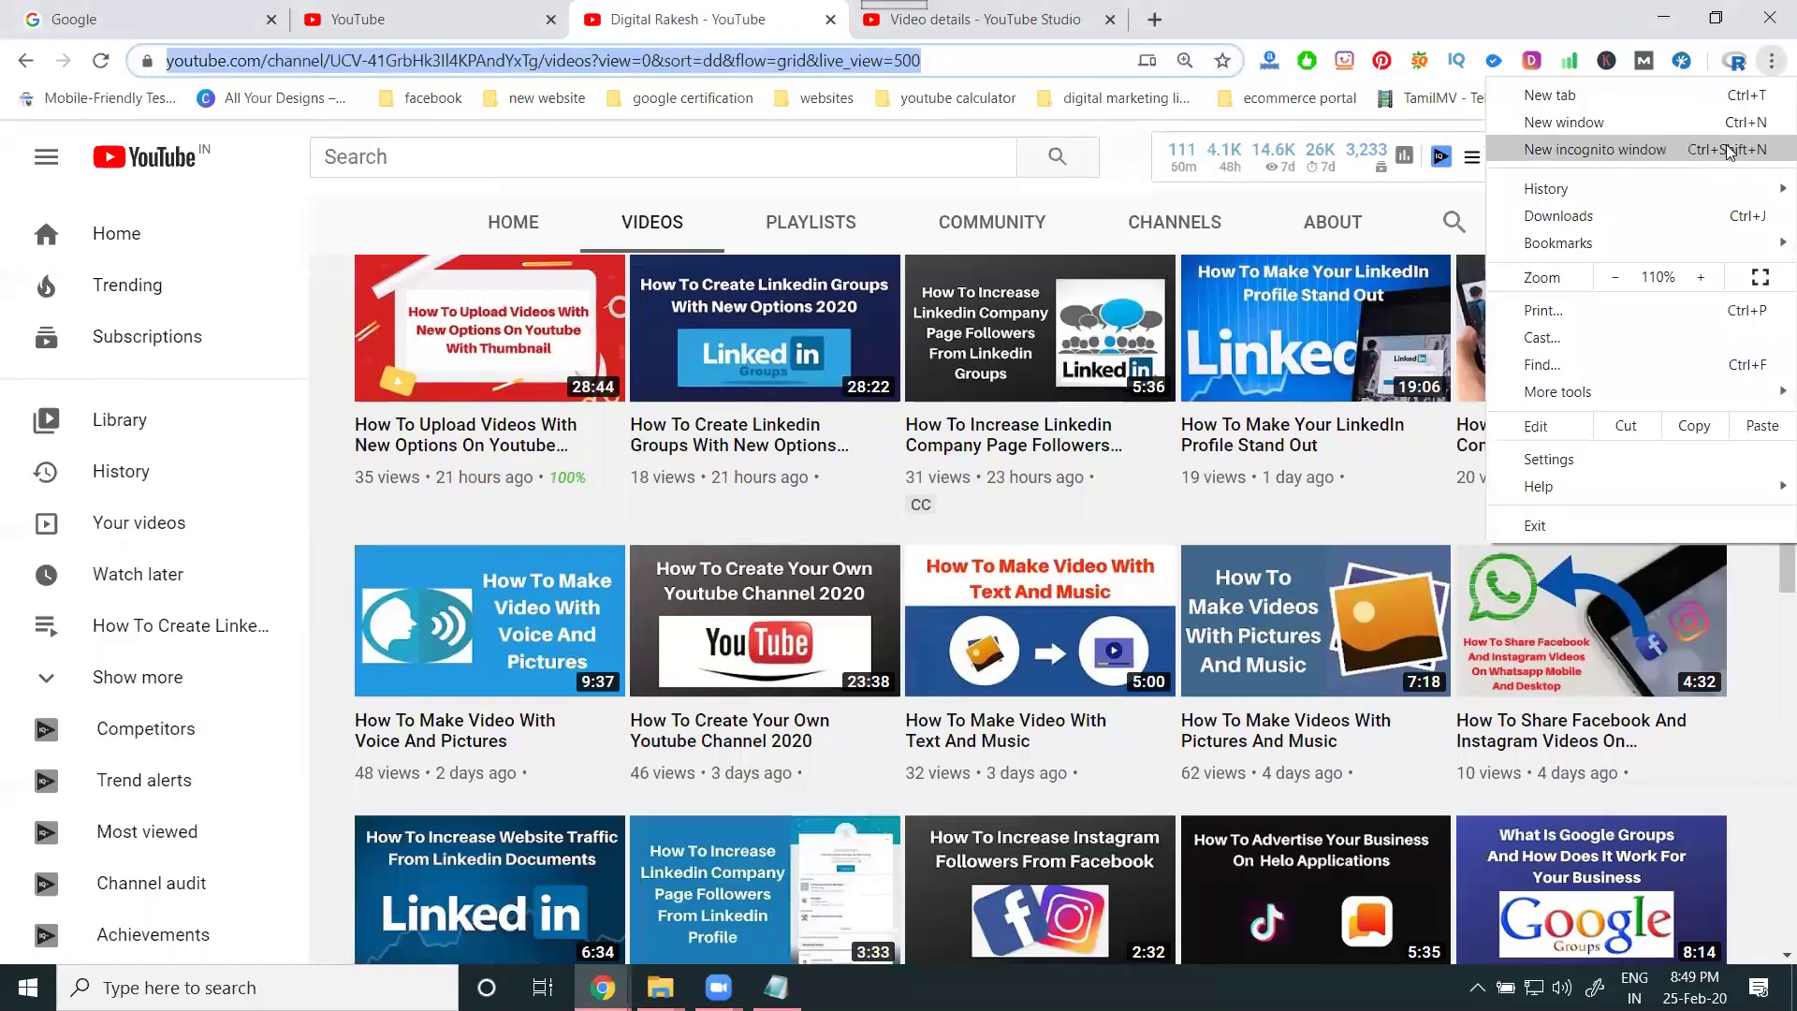
left_click(1729, 152)
key("ctrl+v")
key("Return")
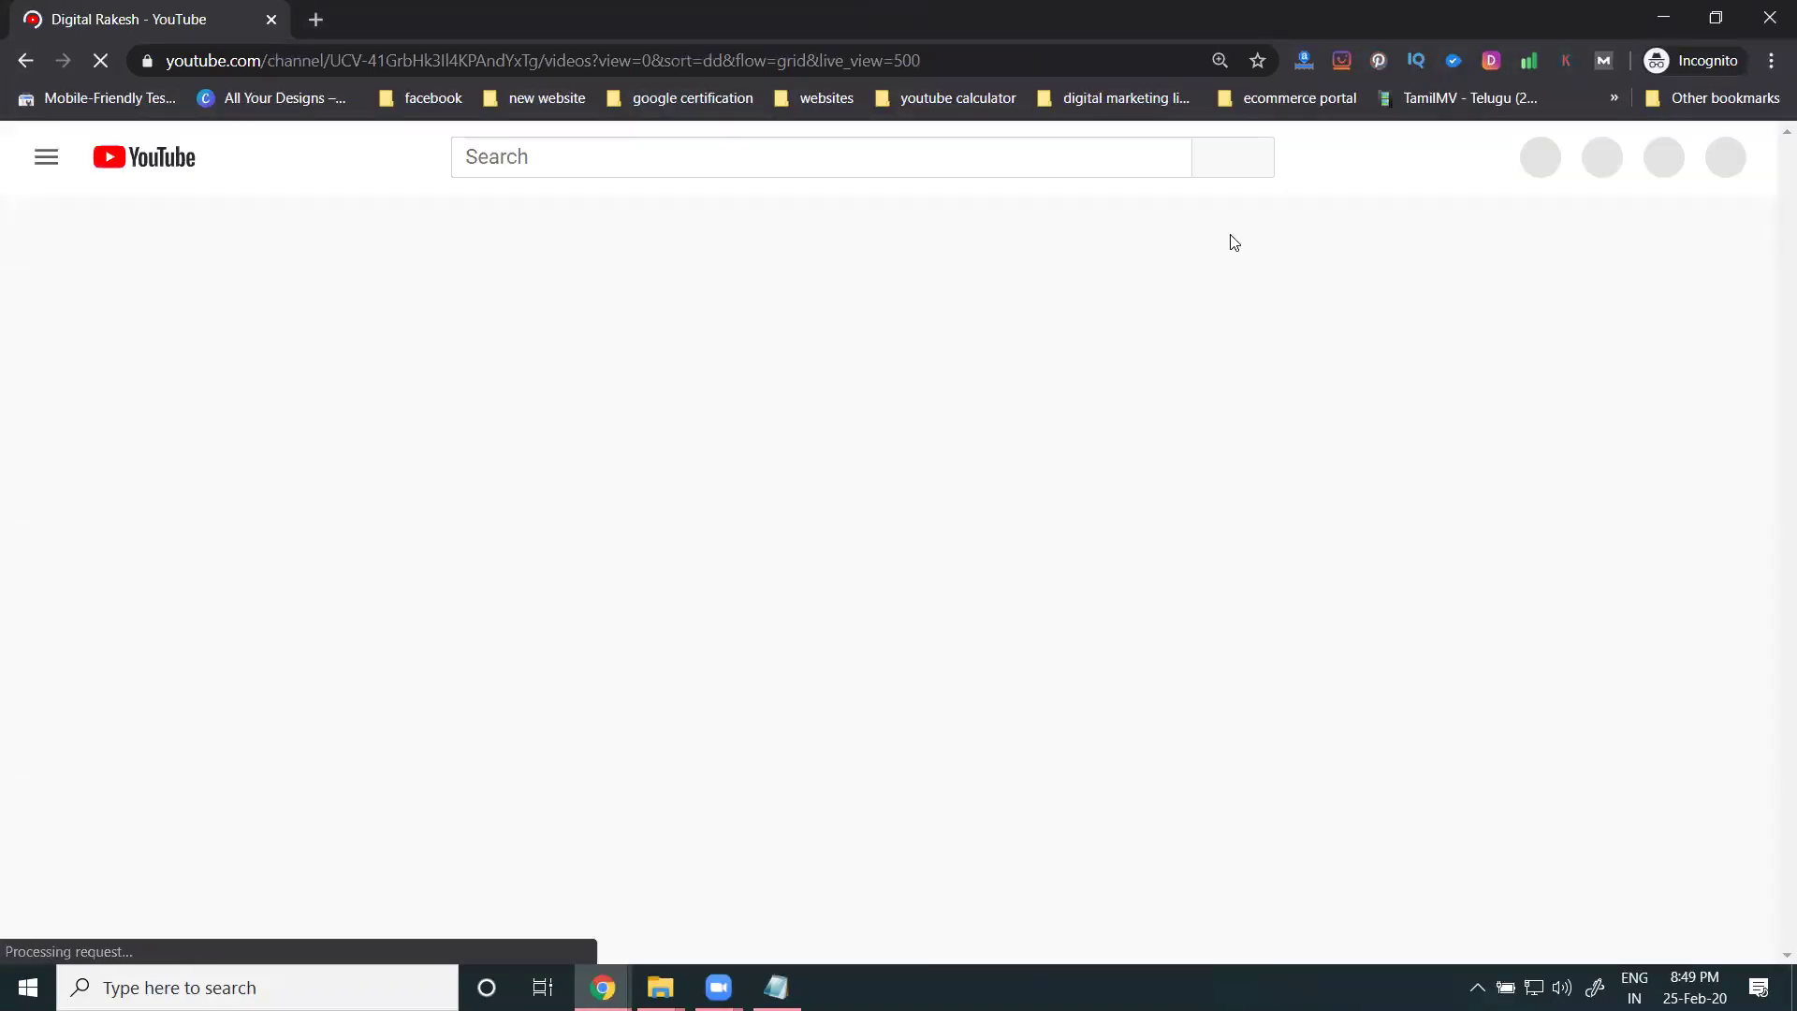
scroll(541, 628, "down", 2)
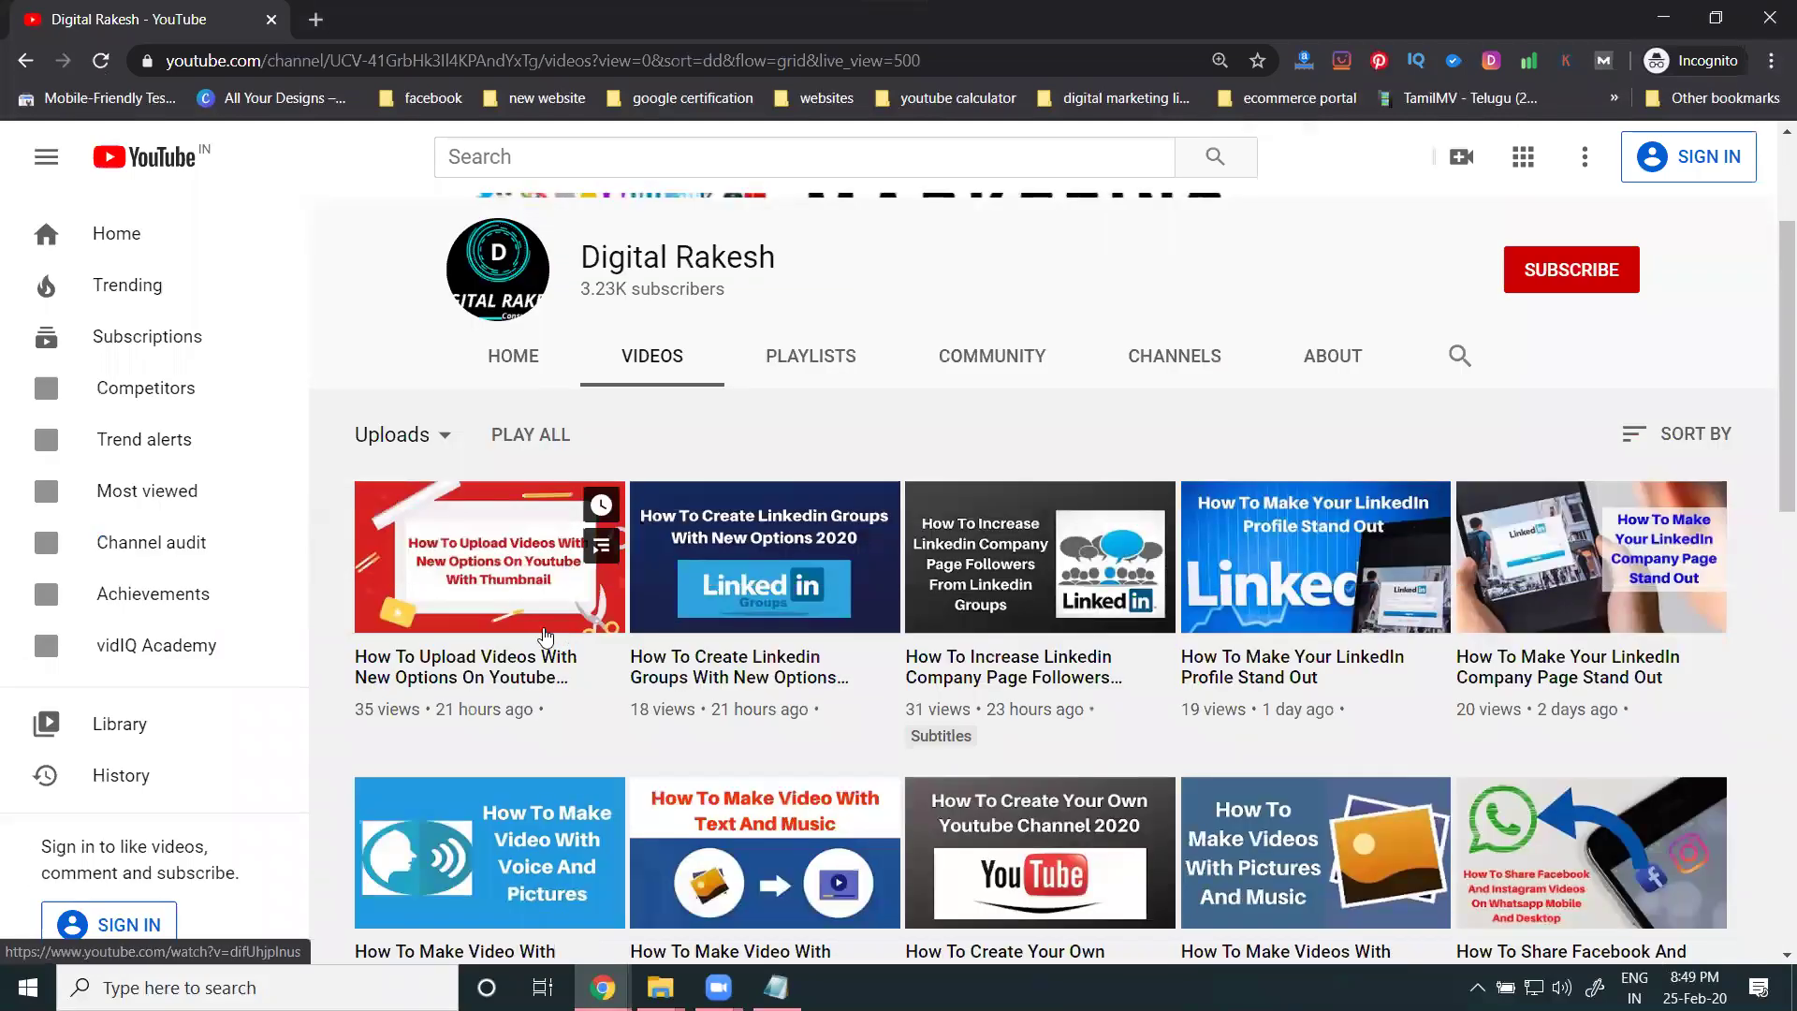
mouse_move(579, 717)
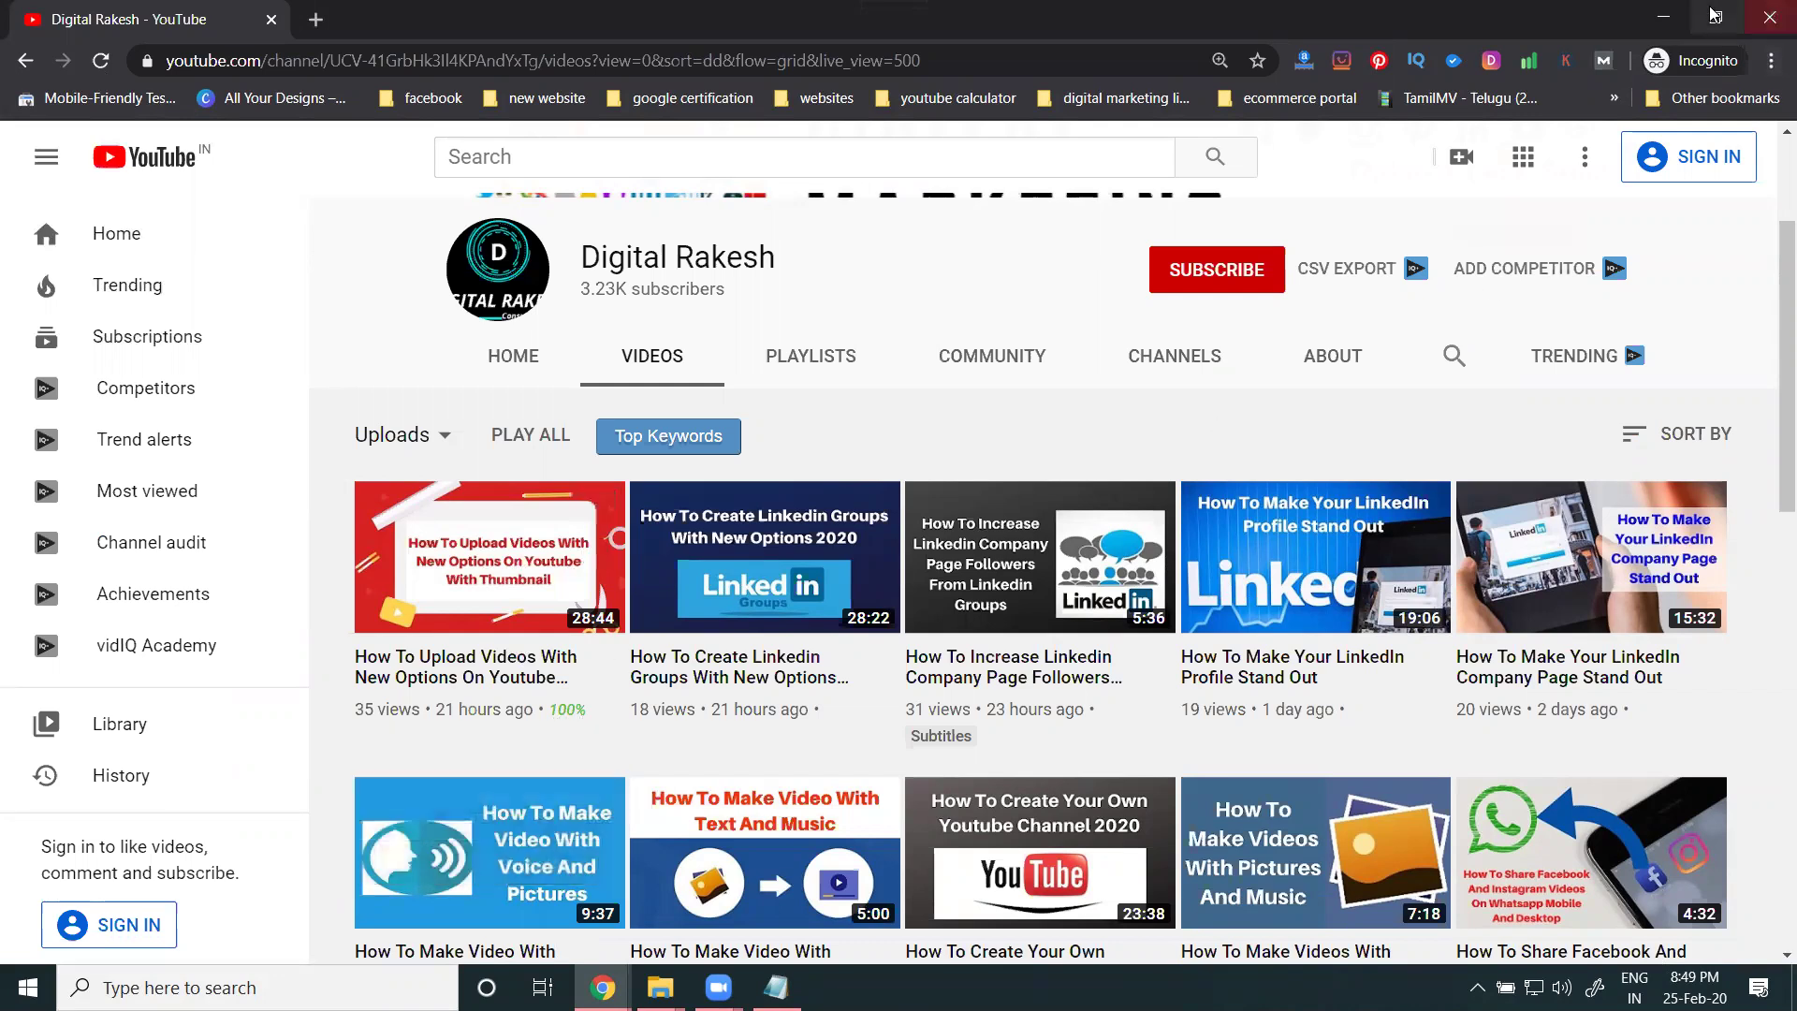
Step: Uncheck 'Users can view ratings' for the video in Studio and save
left_click(1663, 17)
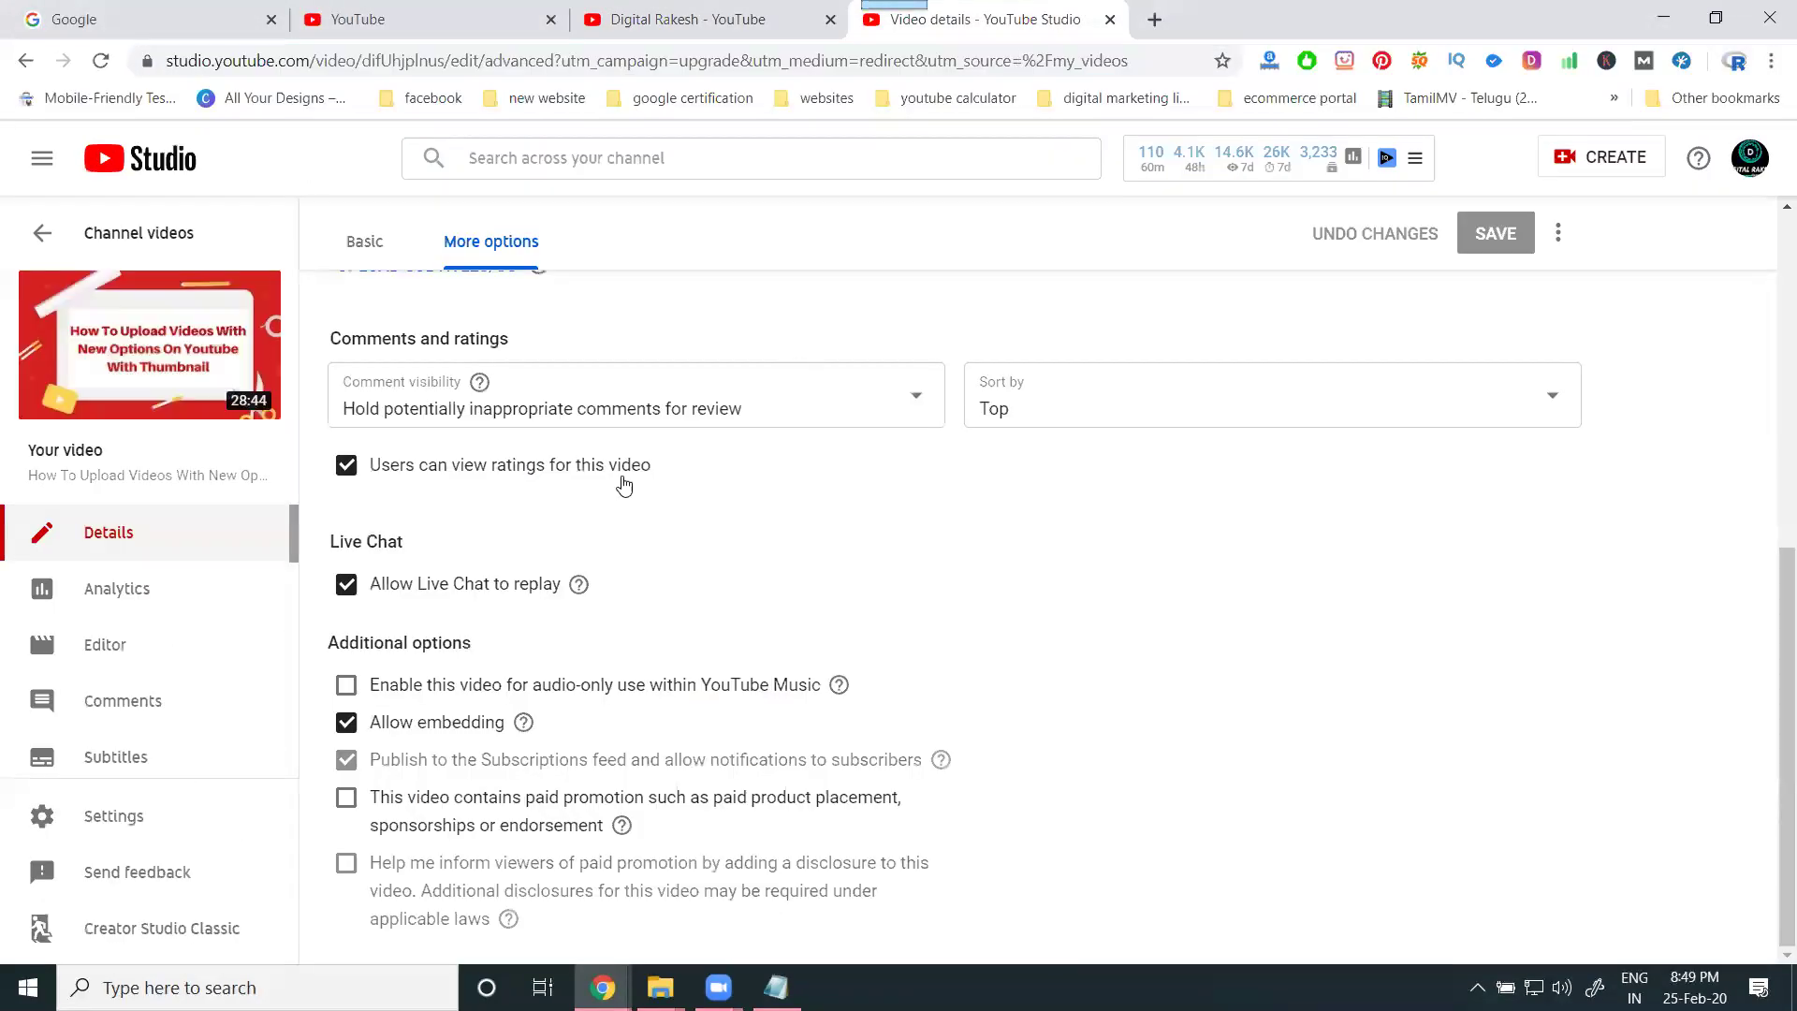
left_click(1030, 23)
left_click(522, 473)
left_click(1483, 236)
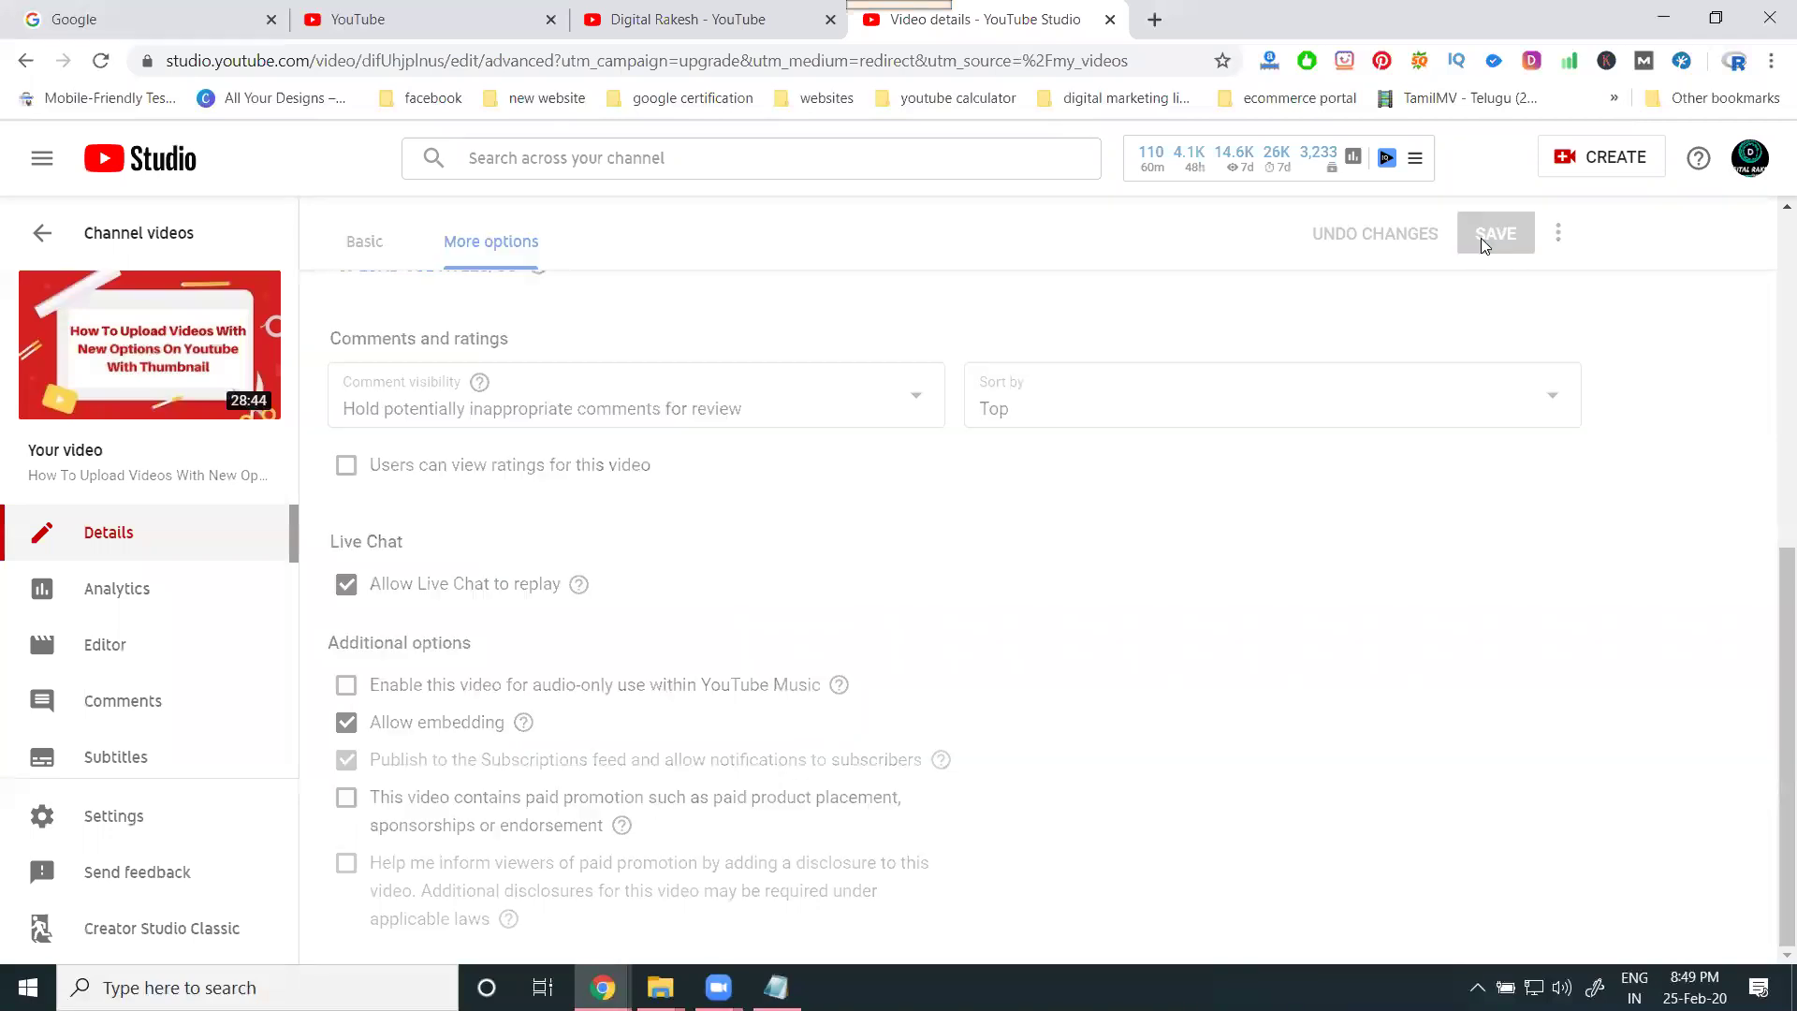
Step: Reload the signed-out channel page to confirm ratings are hidden, then close the private window
mouse_move(603, 987)
left_click(805, 898)
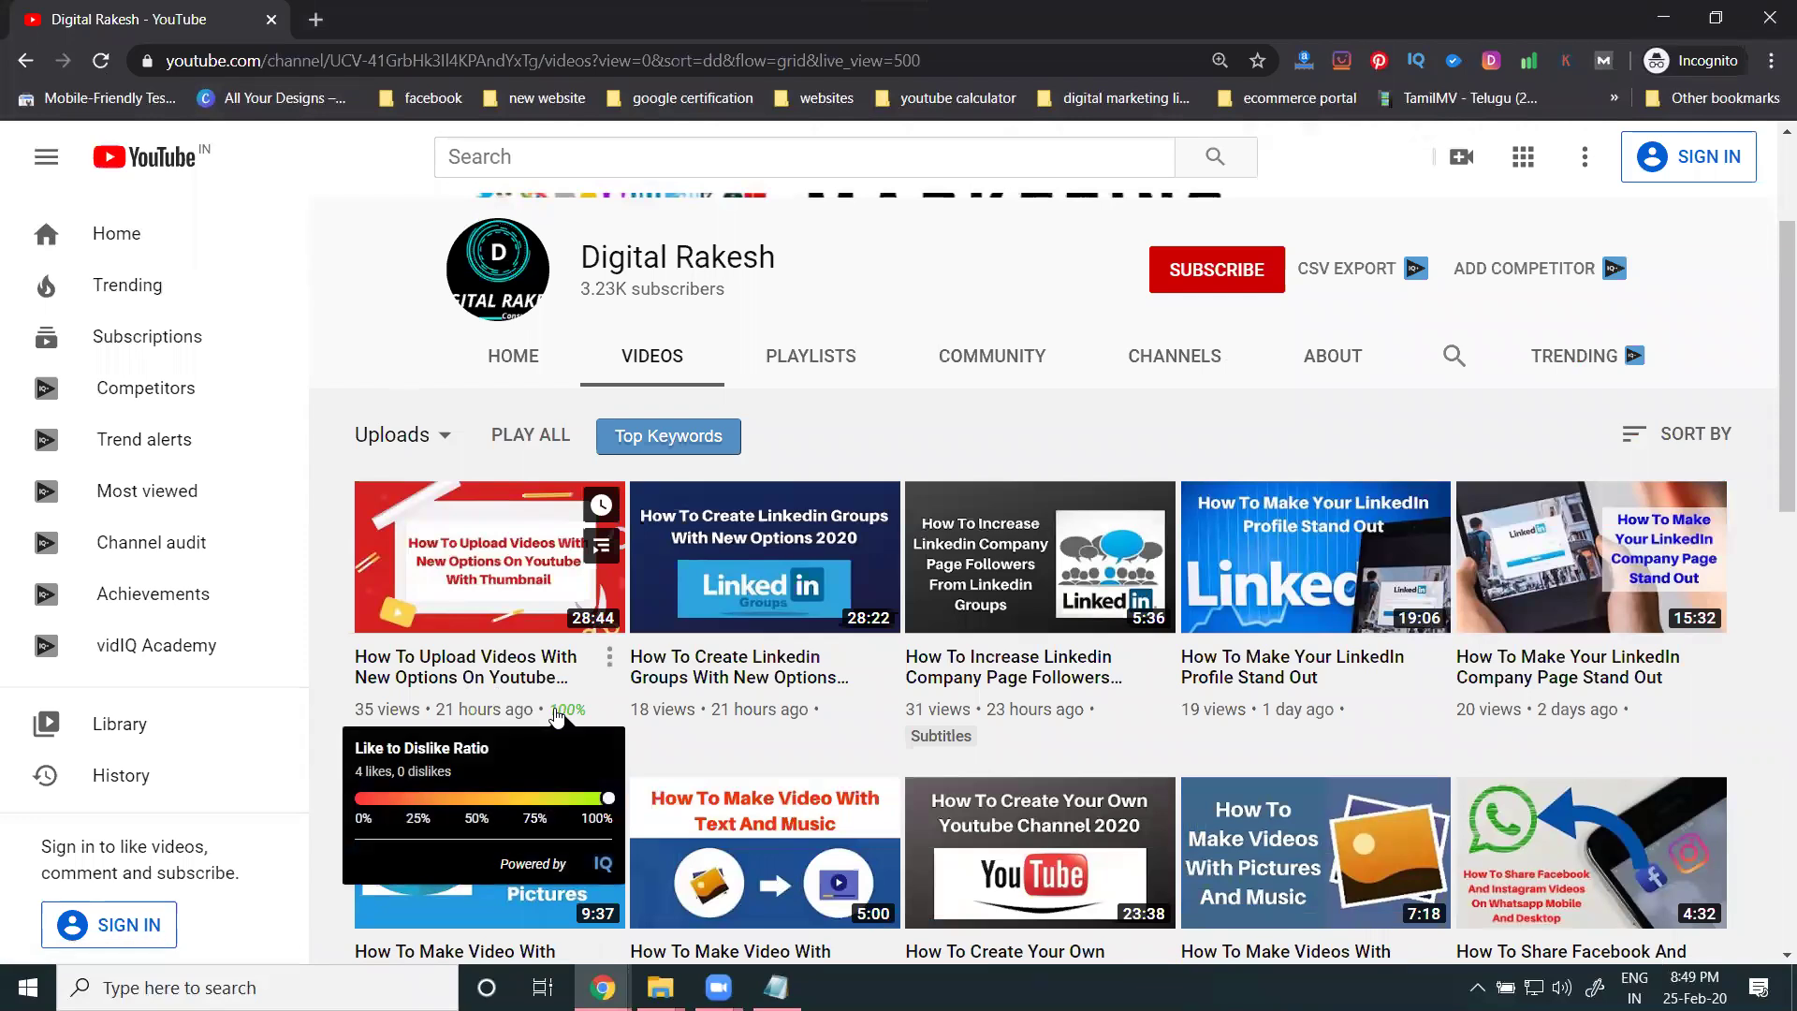
left_click(100, 62)
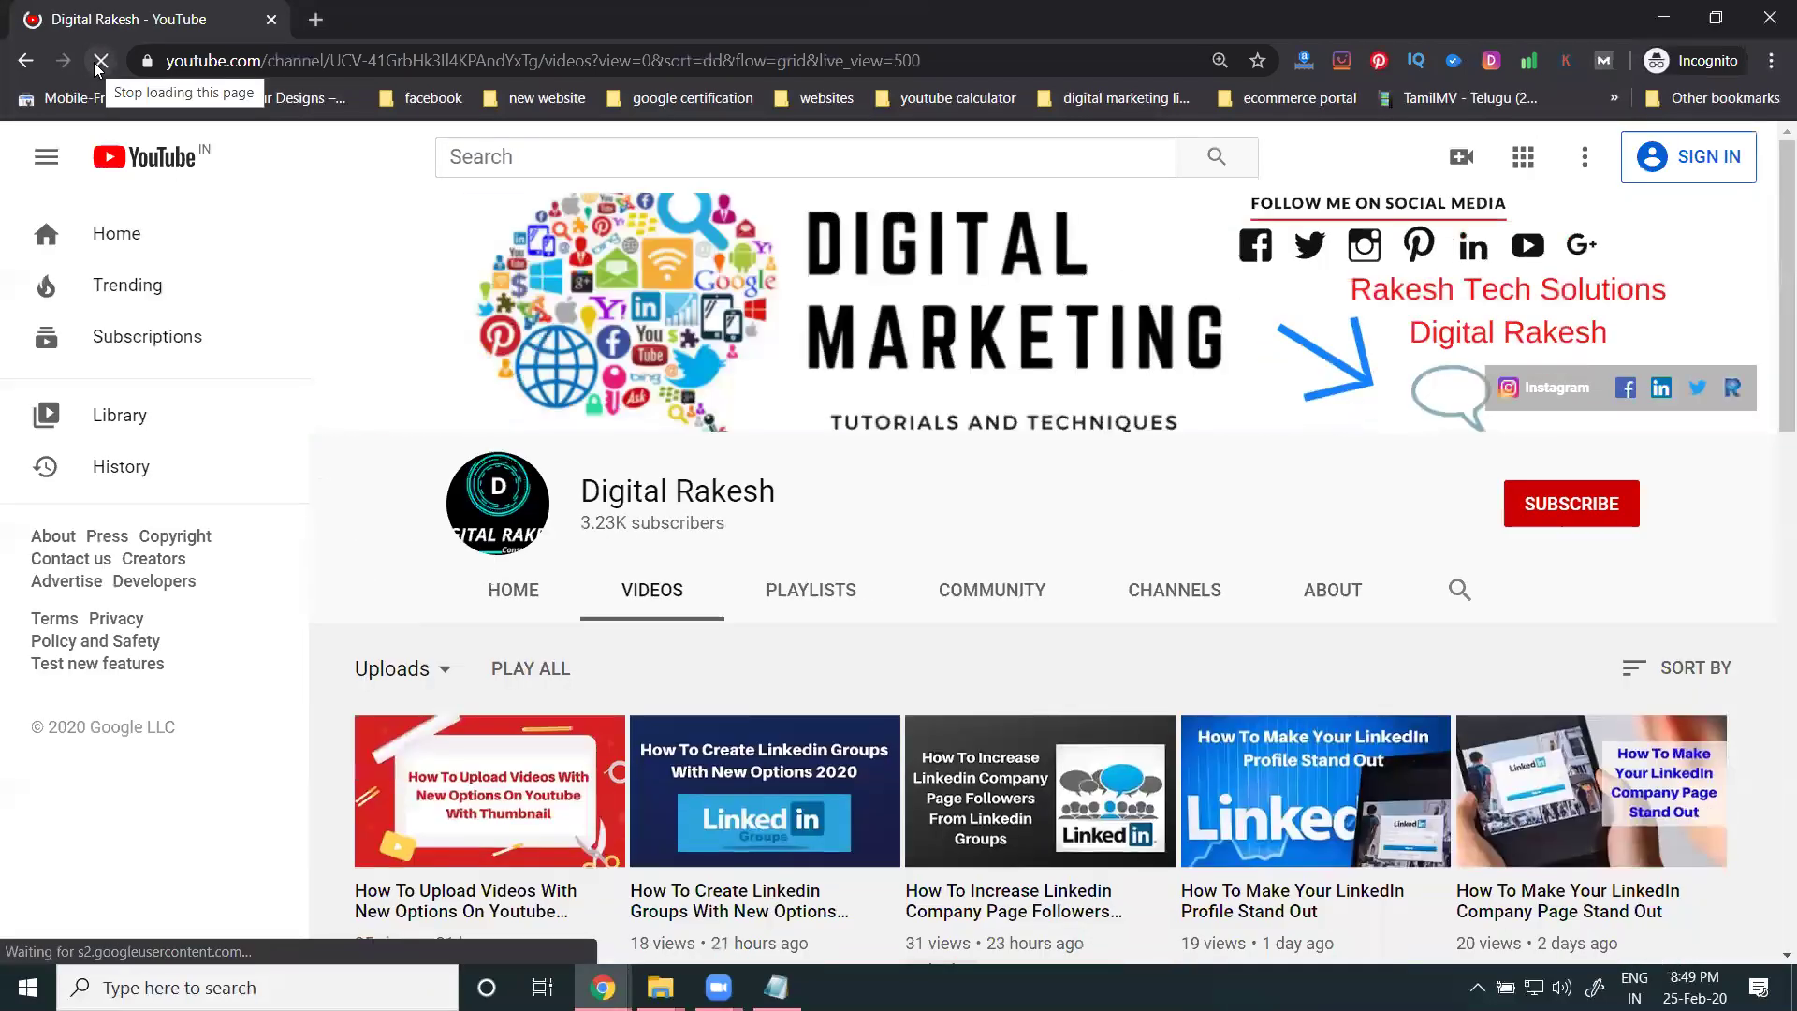
scroll(862, 493, "down", 4)
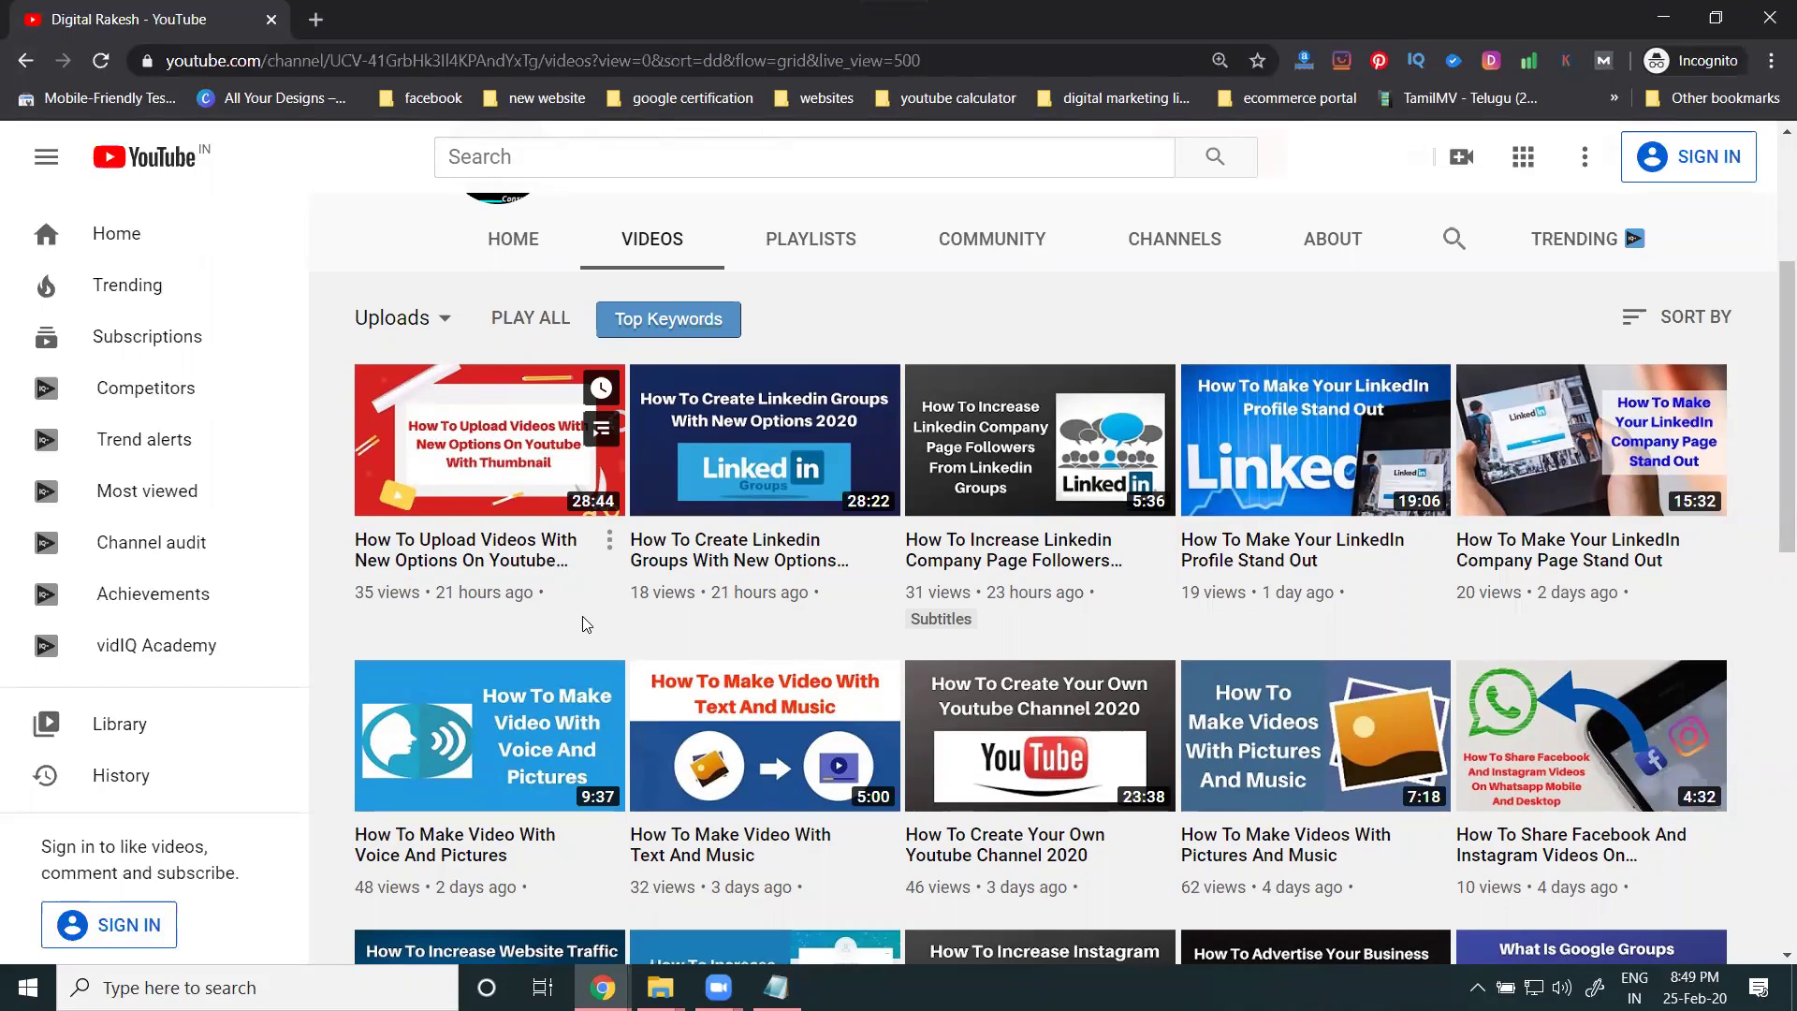
left_click(1769, 20)
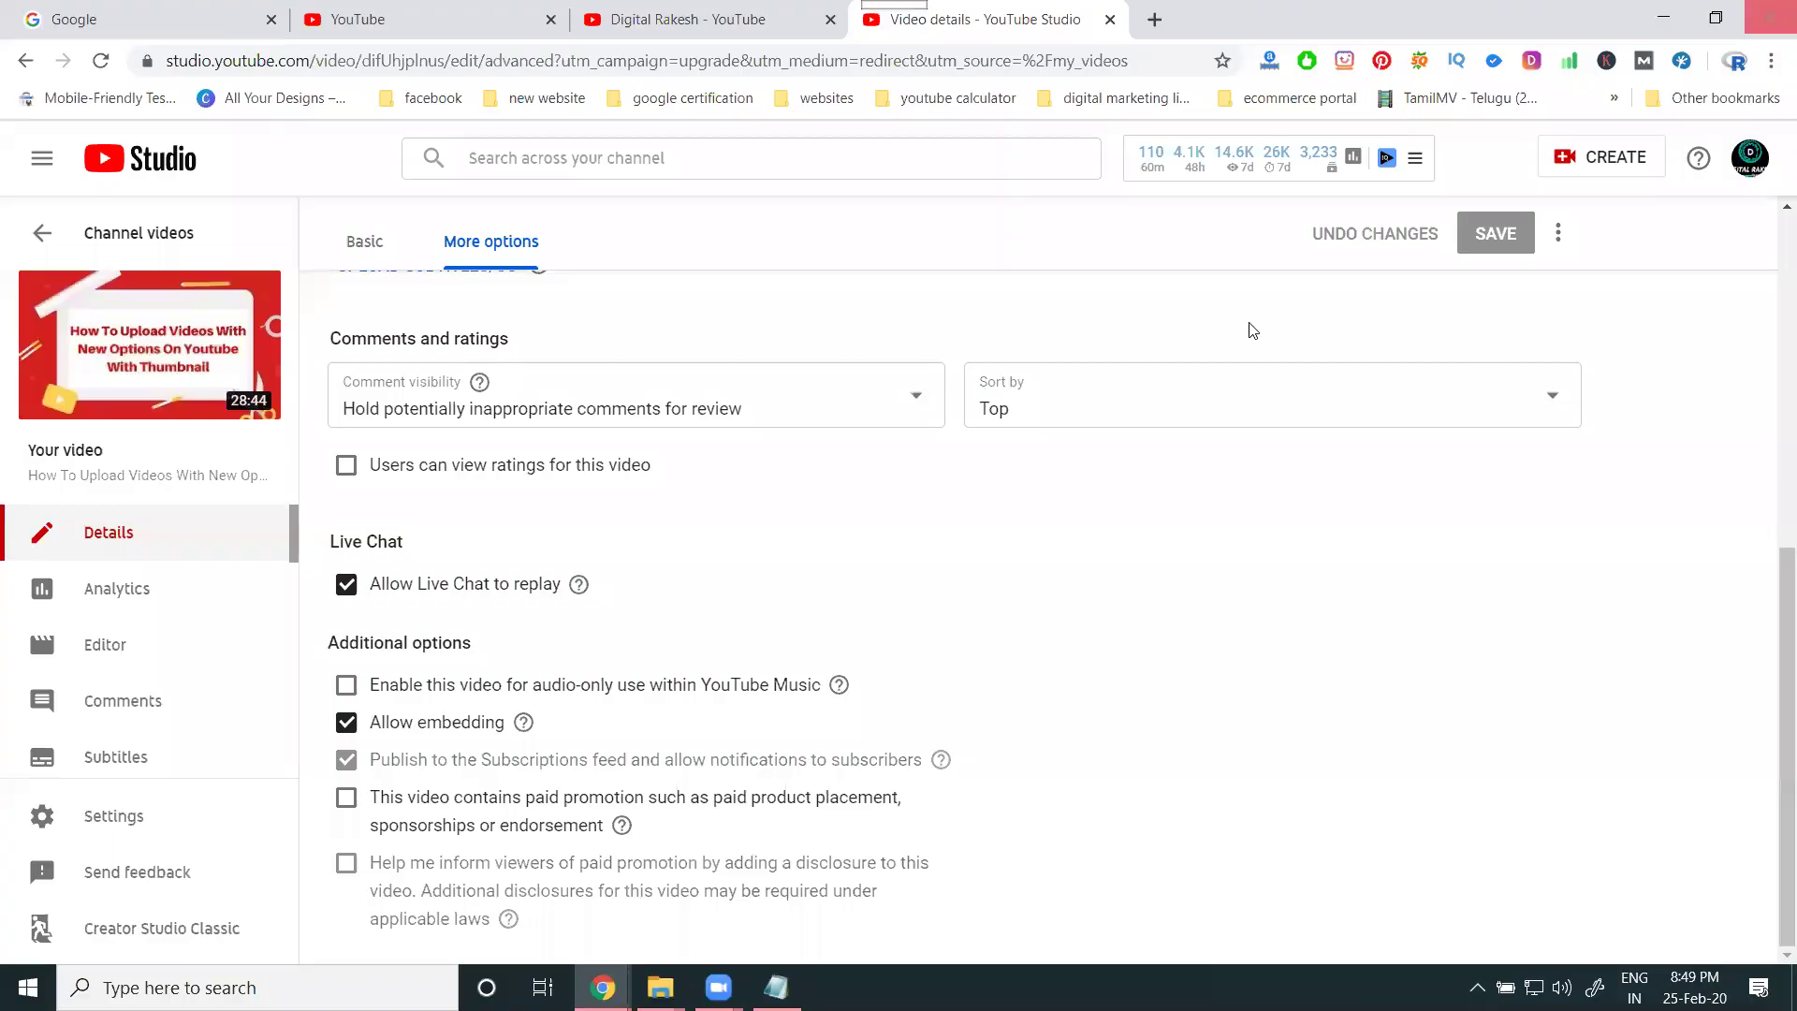
Step: Return to Creator Studio Classic, submitting 'Other' as the feedback reason
left_click(198, 913)
left_click(599, 653)
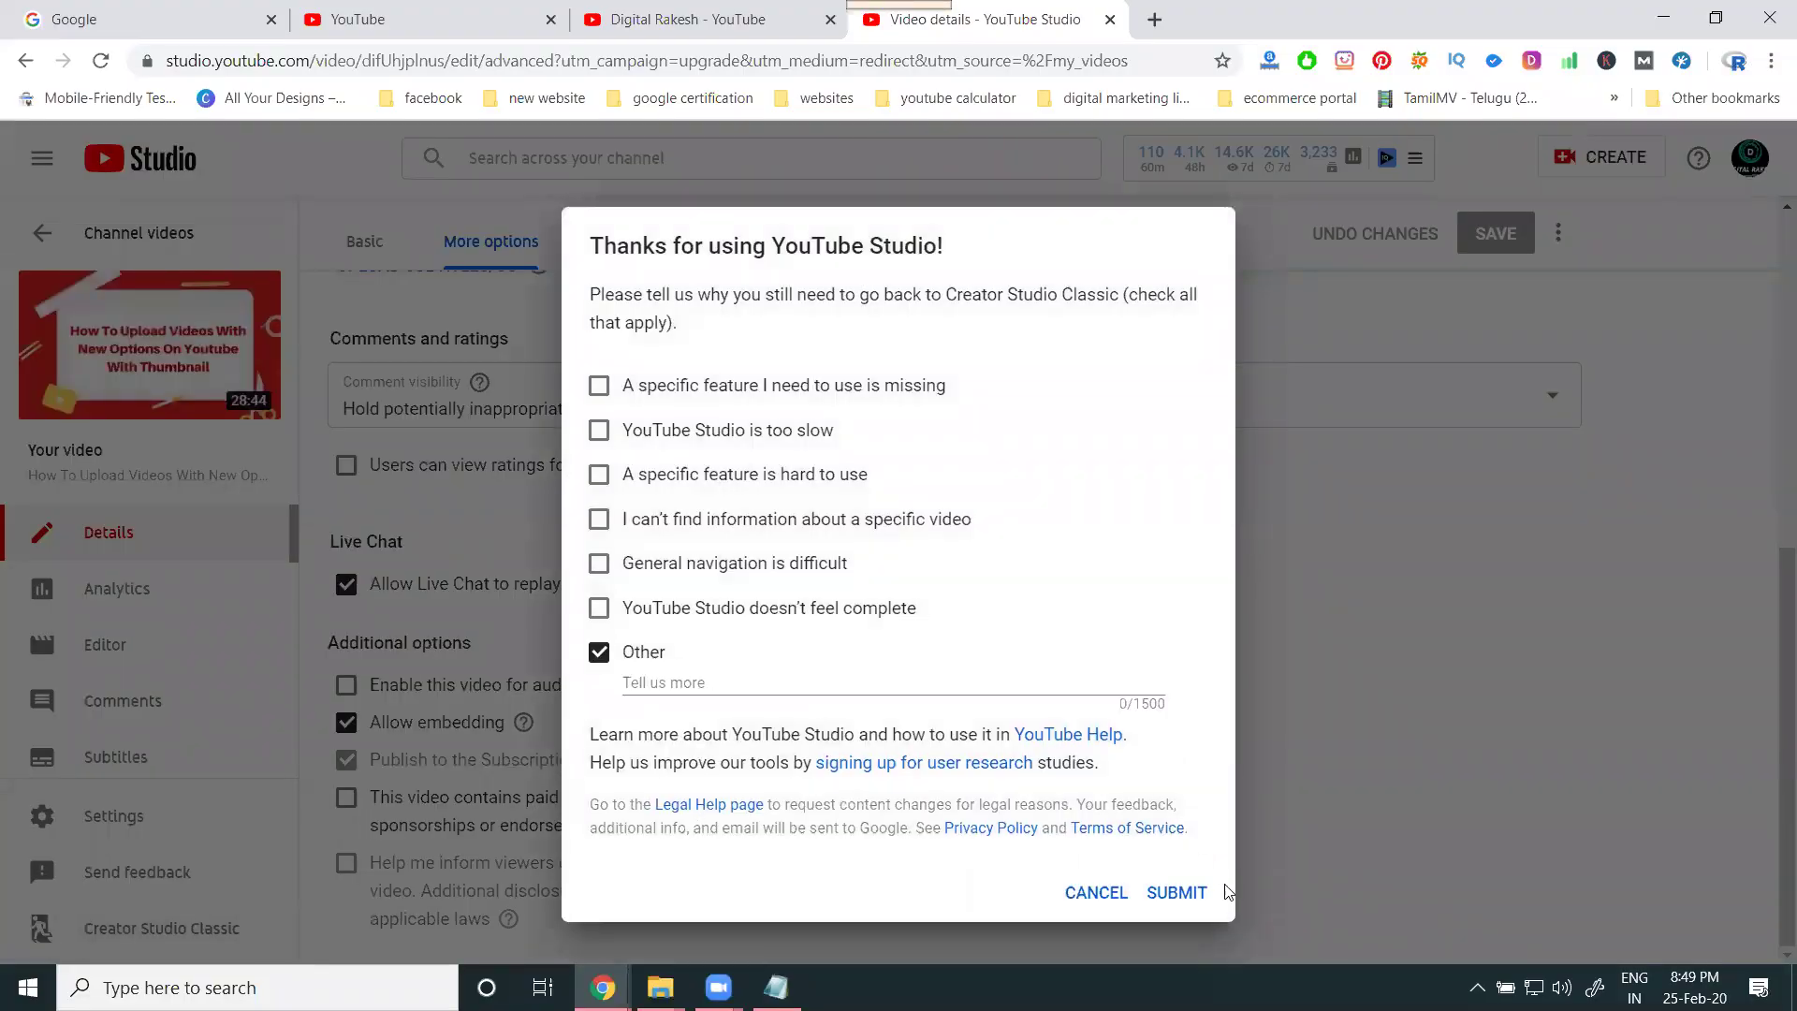
left_click(1179, 892)
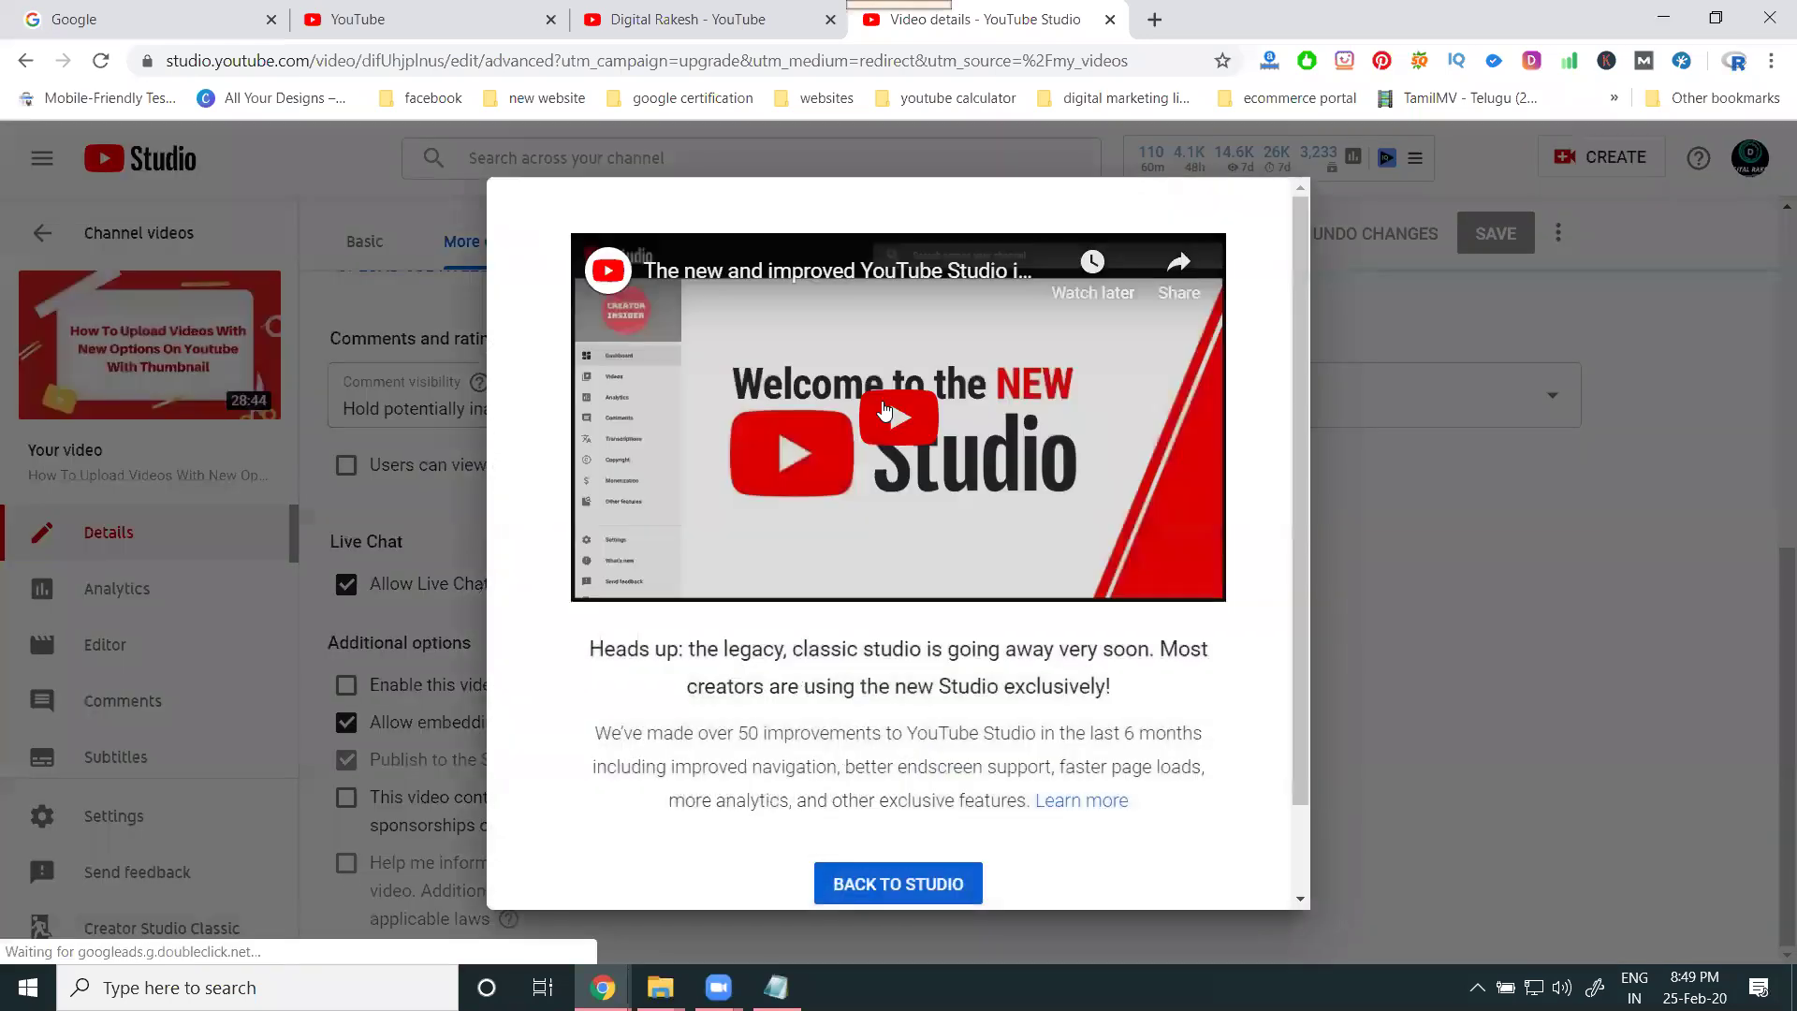
scroll(936, 824, "down", 1)
left_click(944, 843)
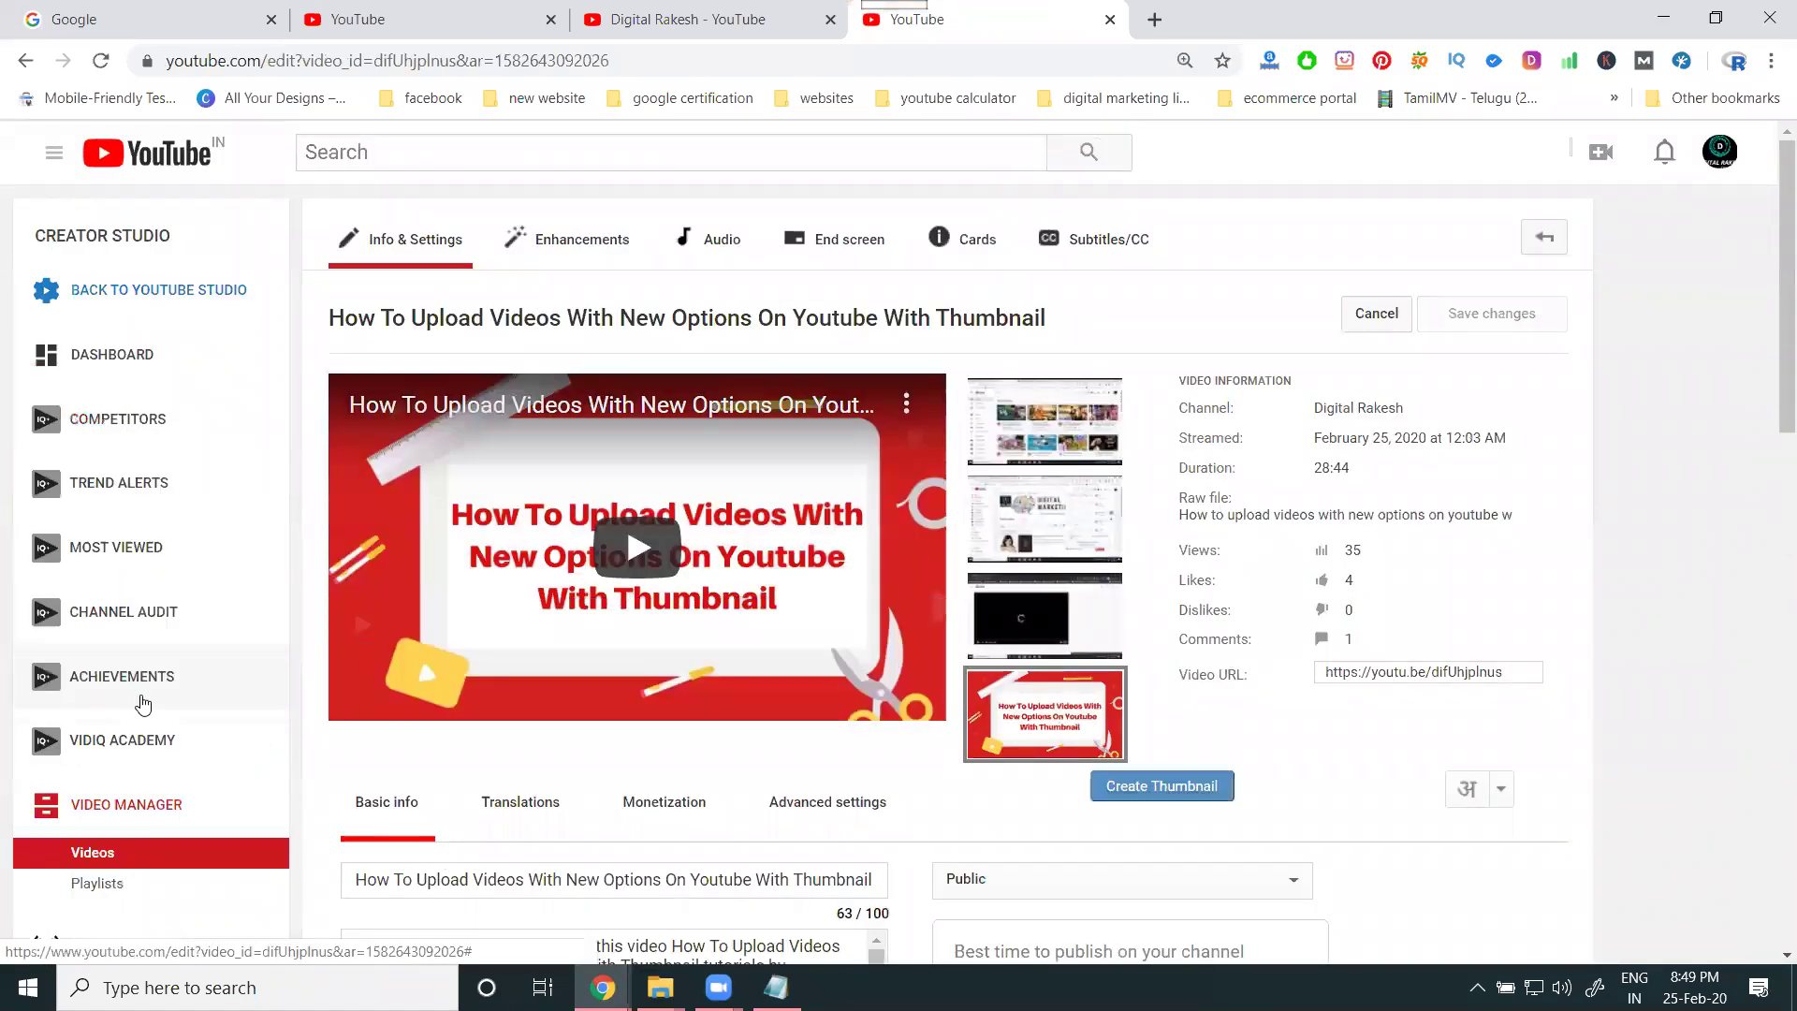
Step: View the channel's Status and features, then go to Upload defaults
scroll(142, 704, "down", 3)
left_click(141, 739)
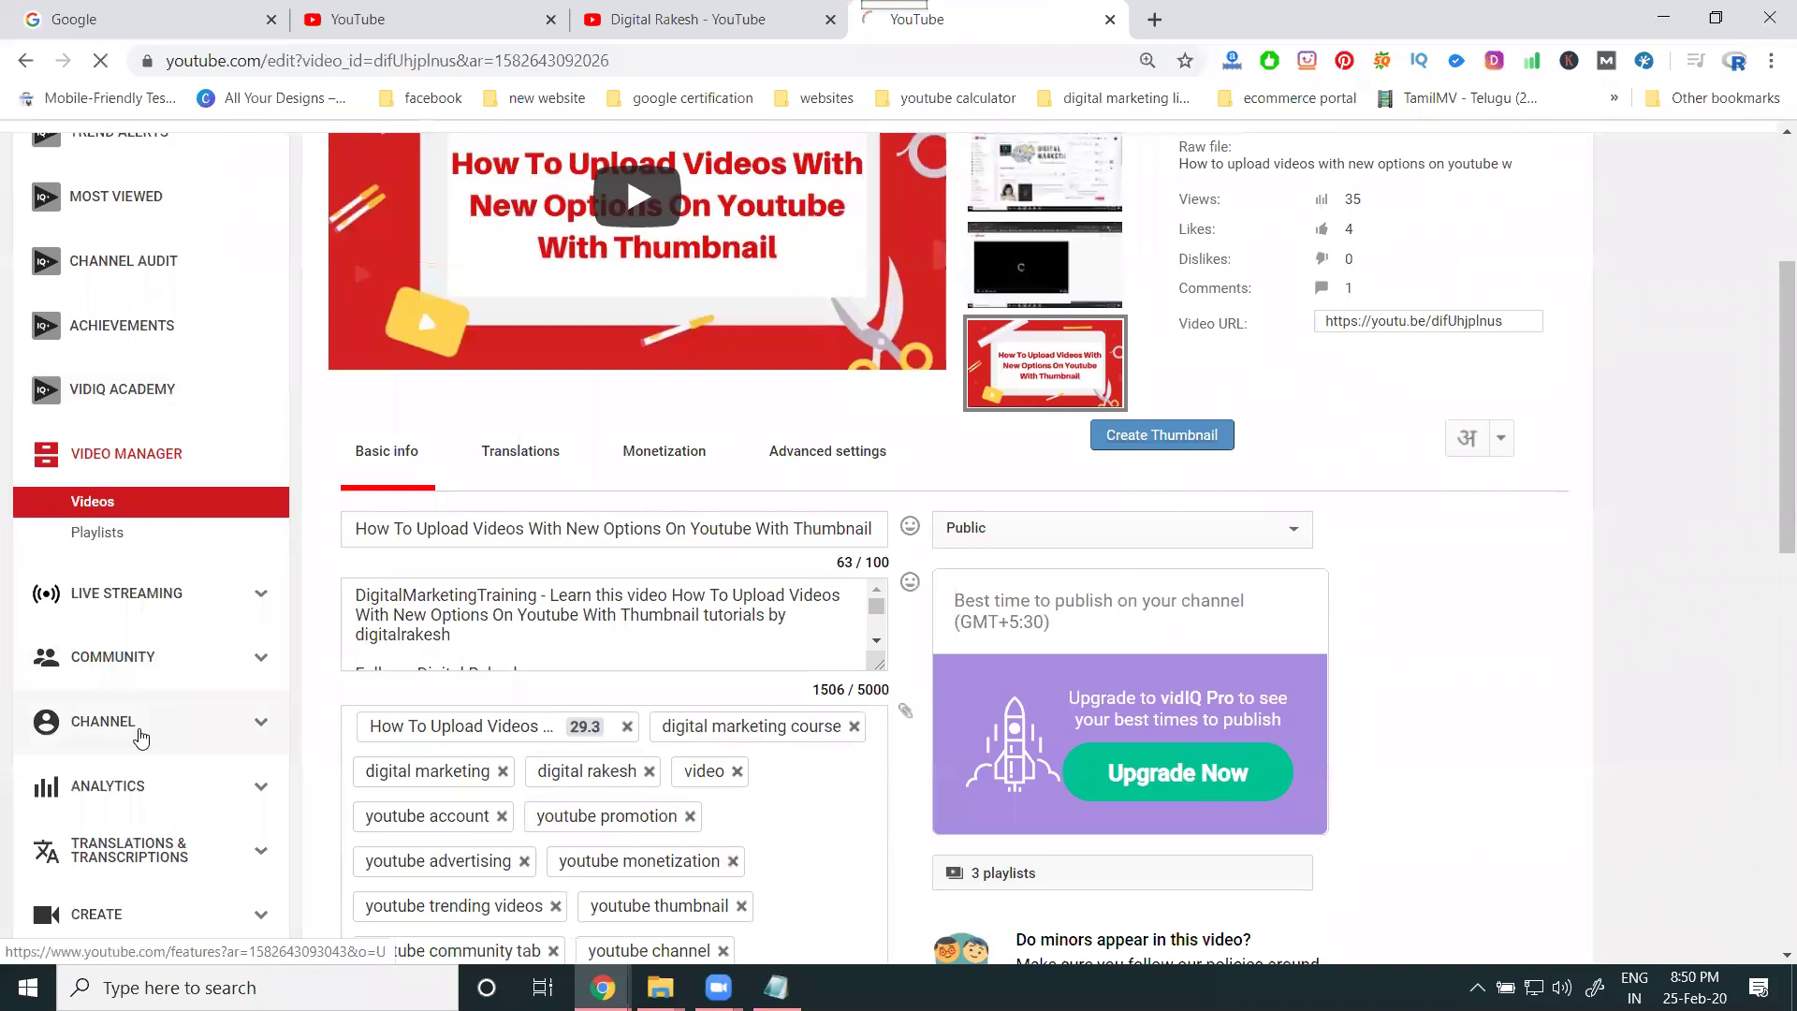
scroll(721, 521, "down", 2)
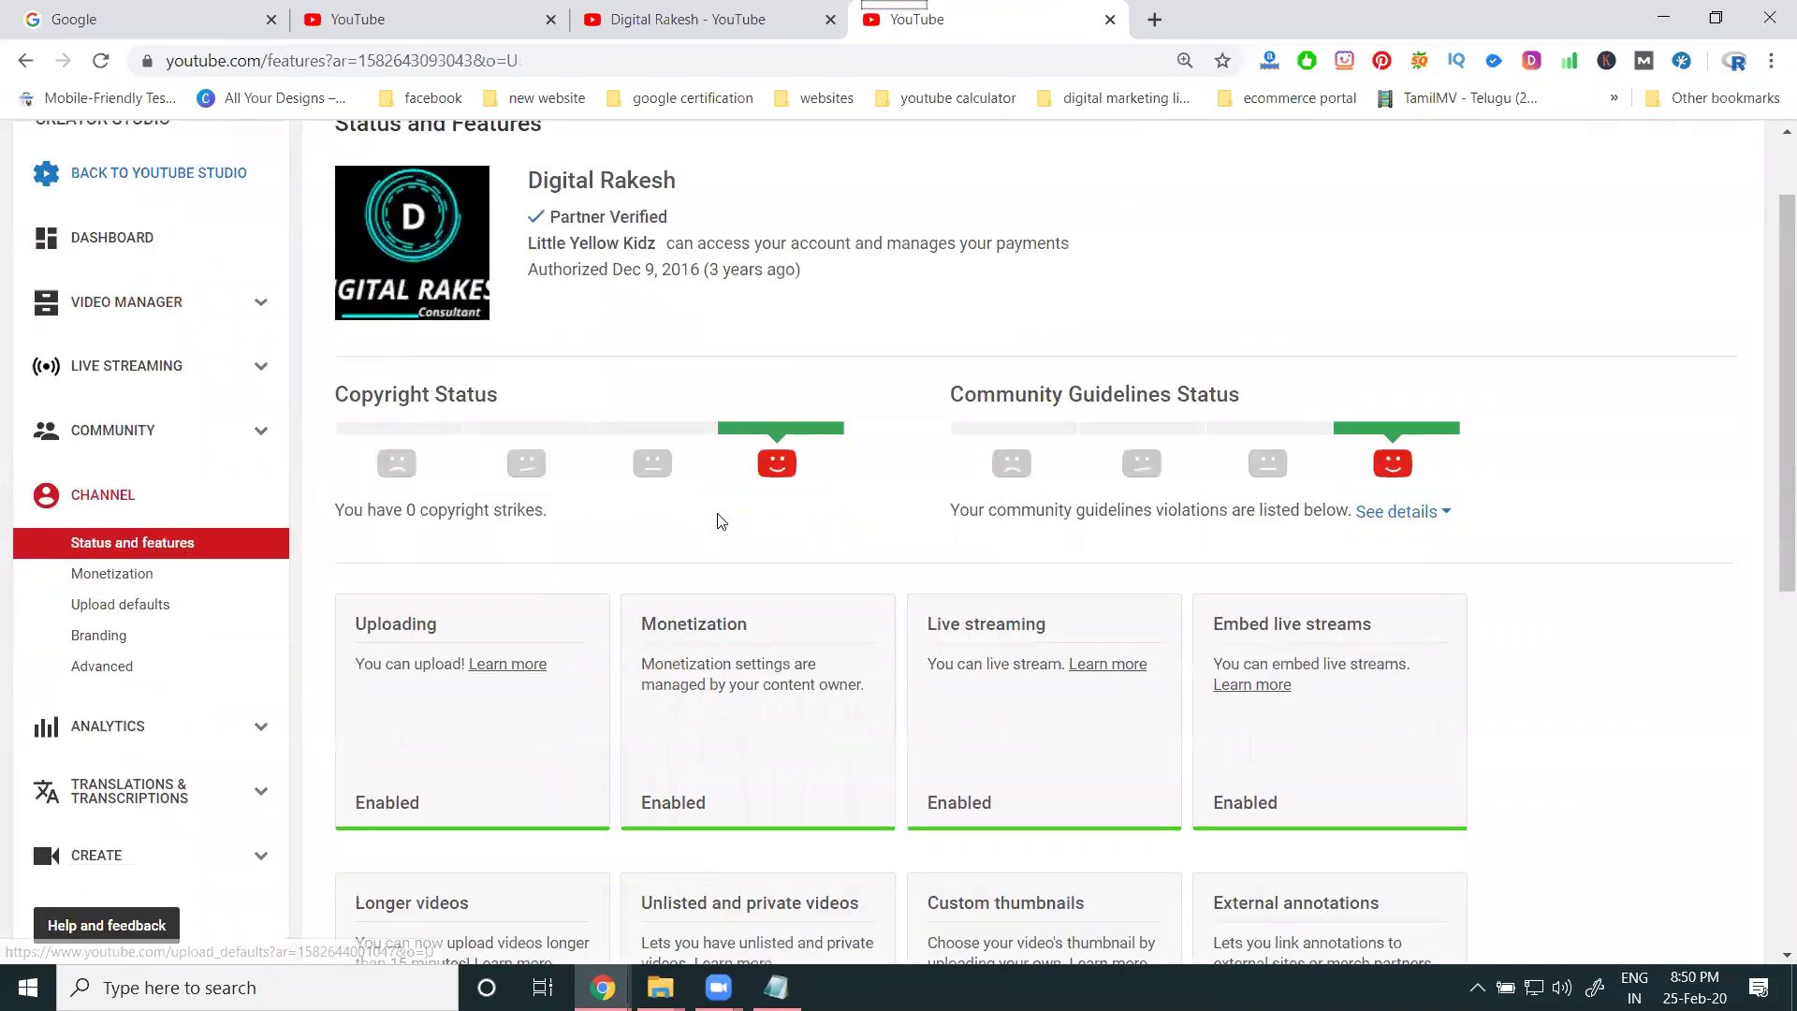
scroll(720, 522, "down", 2)
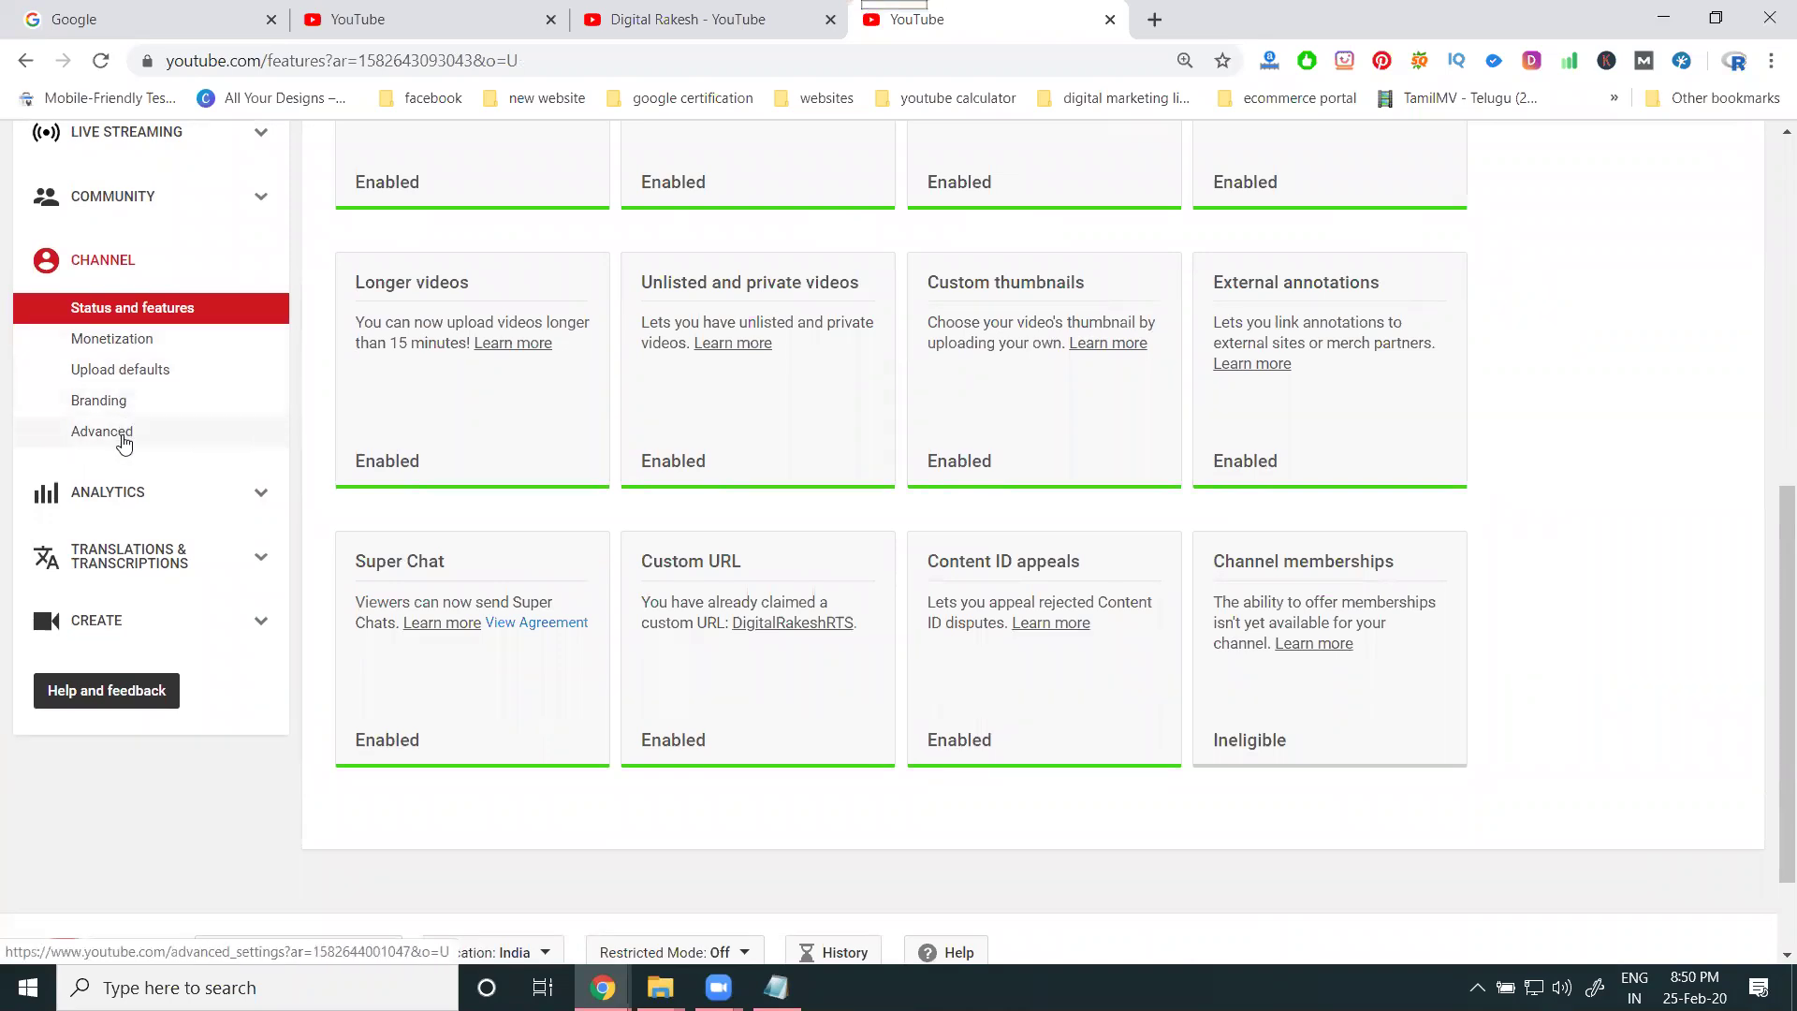
left_click(132, 373)
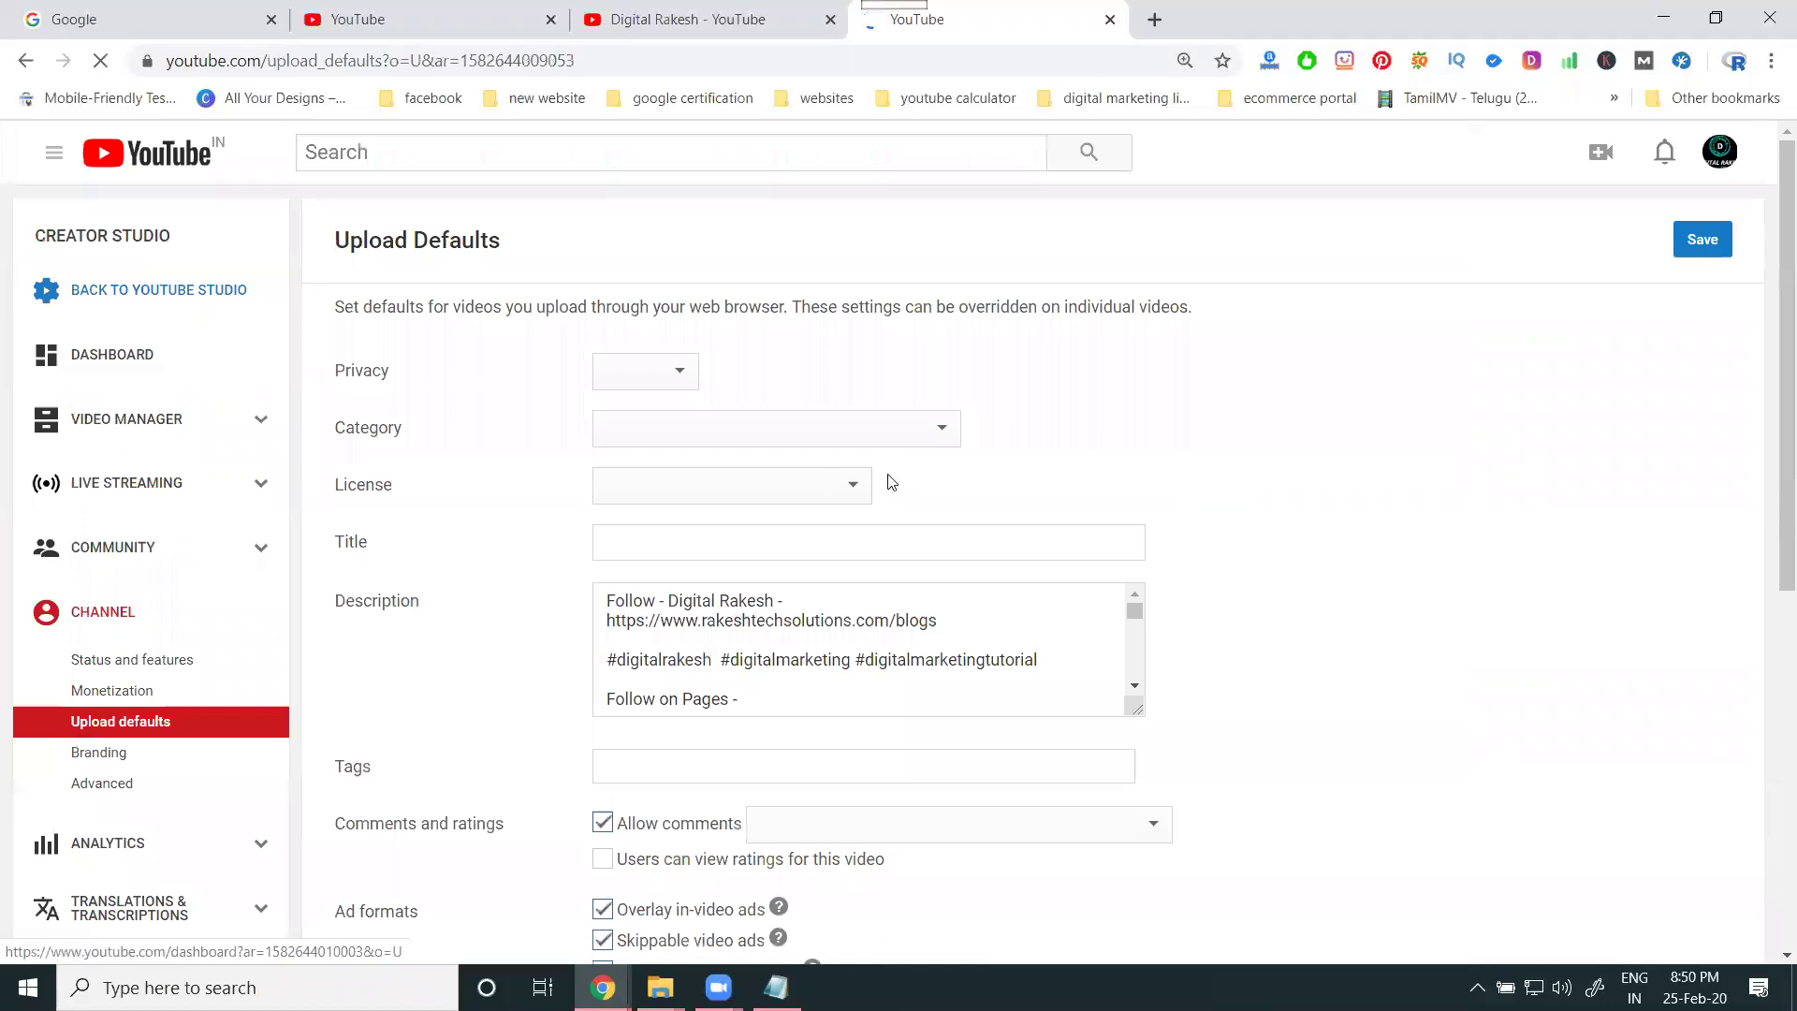
Step: Scroll the Upload Defaults page to review the Comments and ratings section
scroll(891, 482, "down", 6)
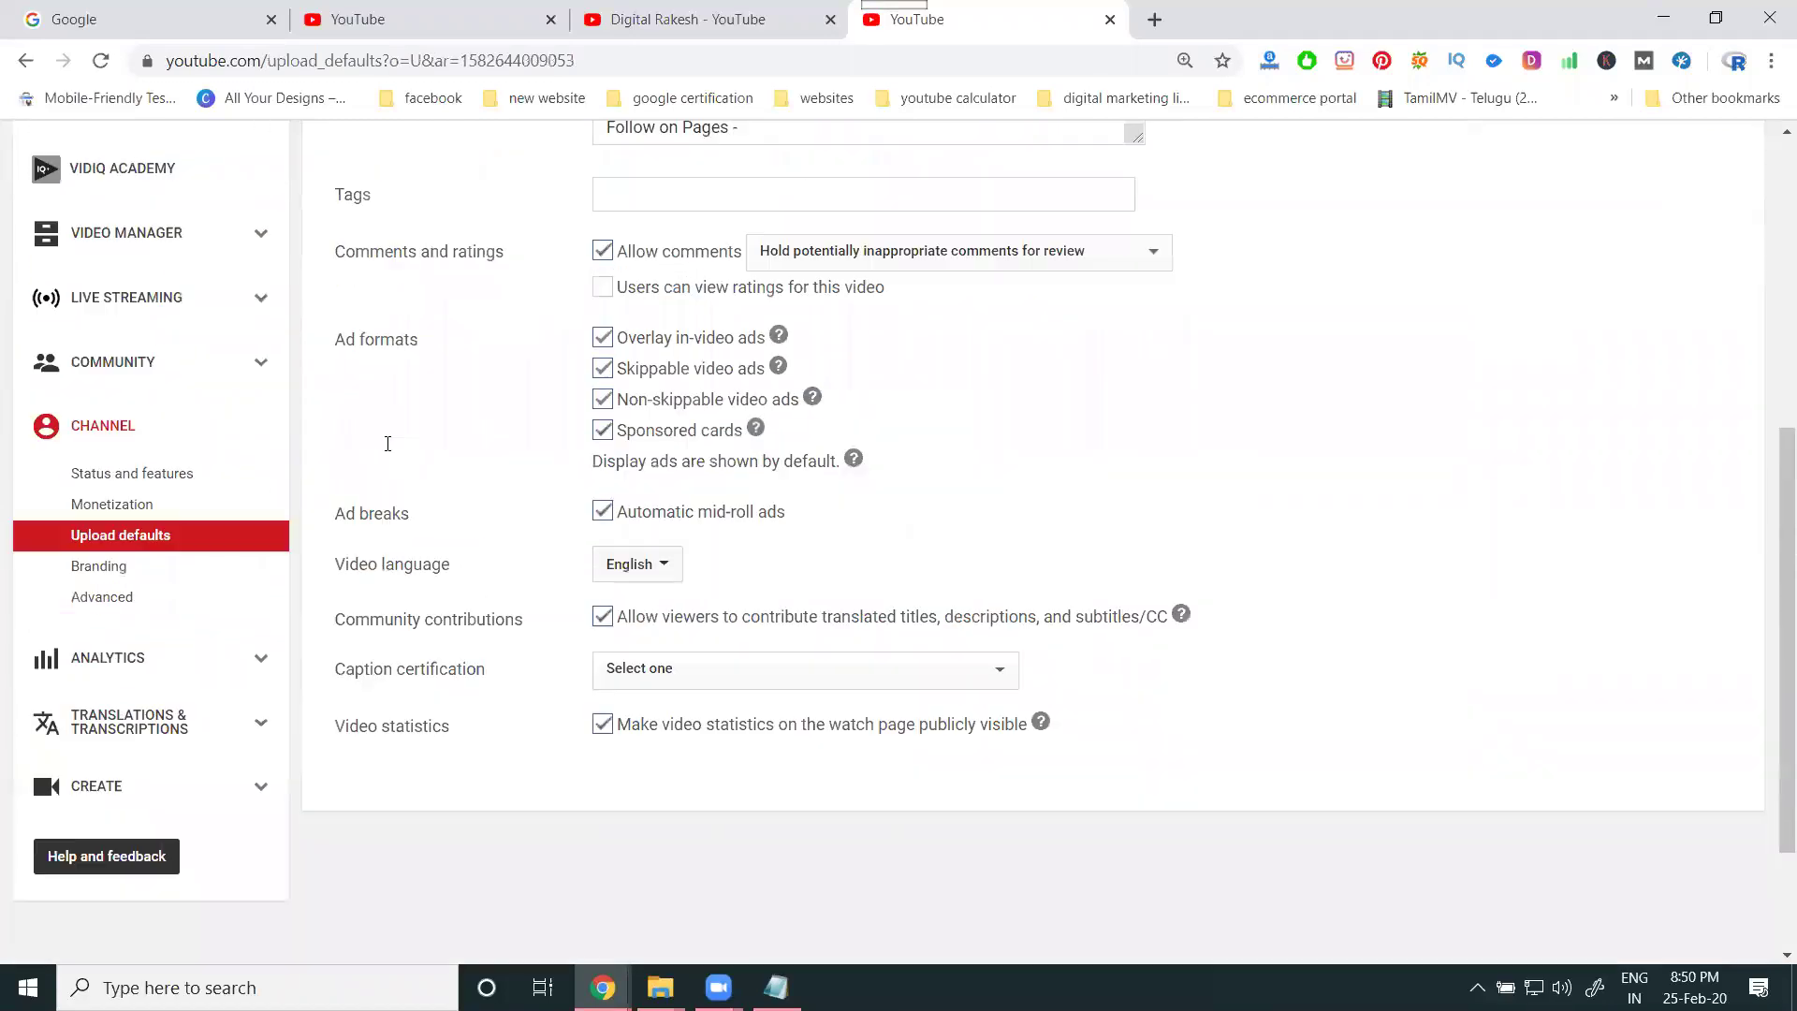
scroll(384, 412, "up", 1)
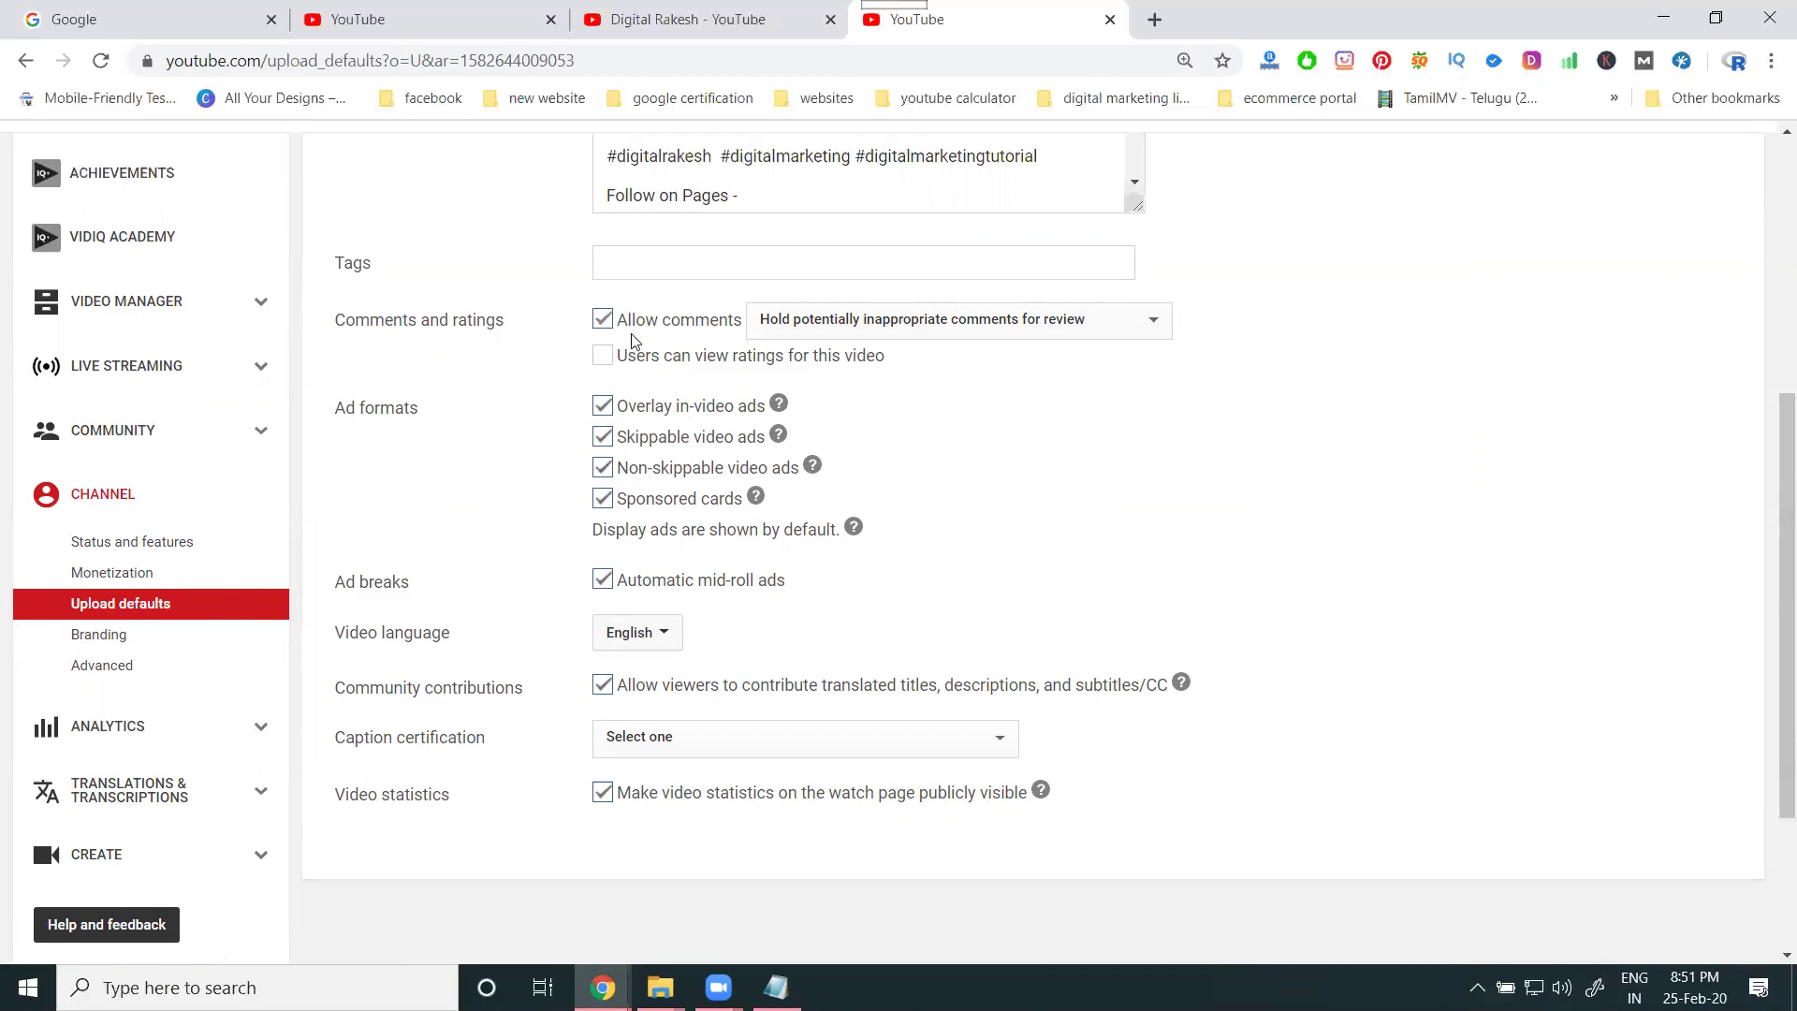
Step: Expand the comment moderation dropdown beside Allow comments in Upload Defaults
left_click(838, 324)
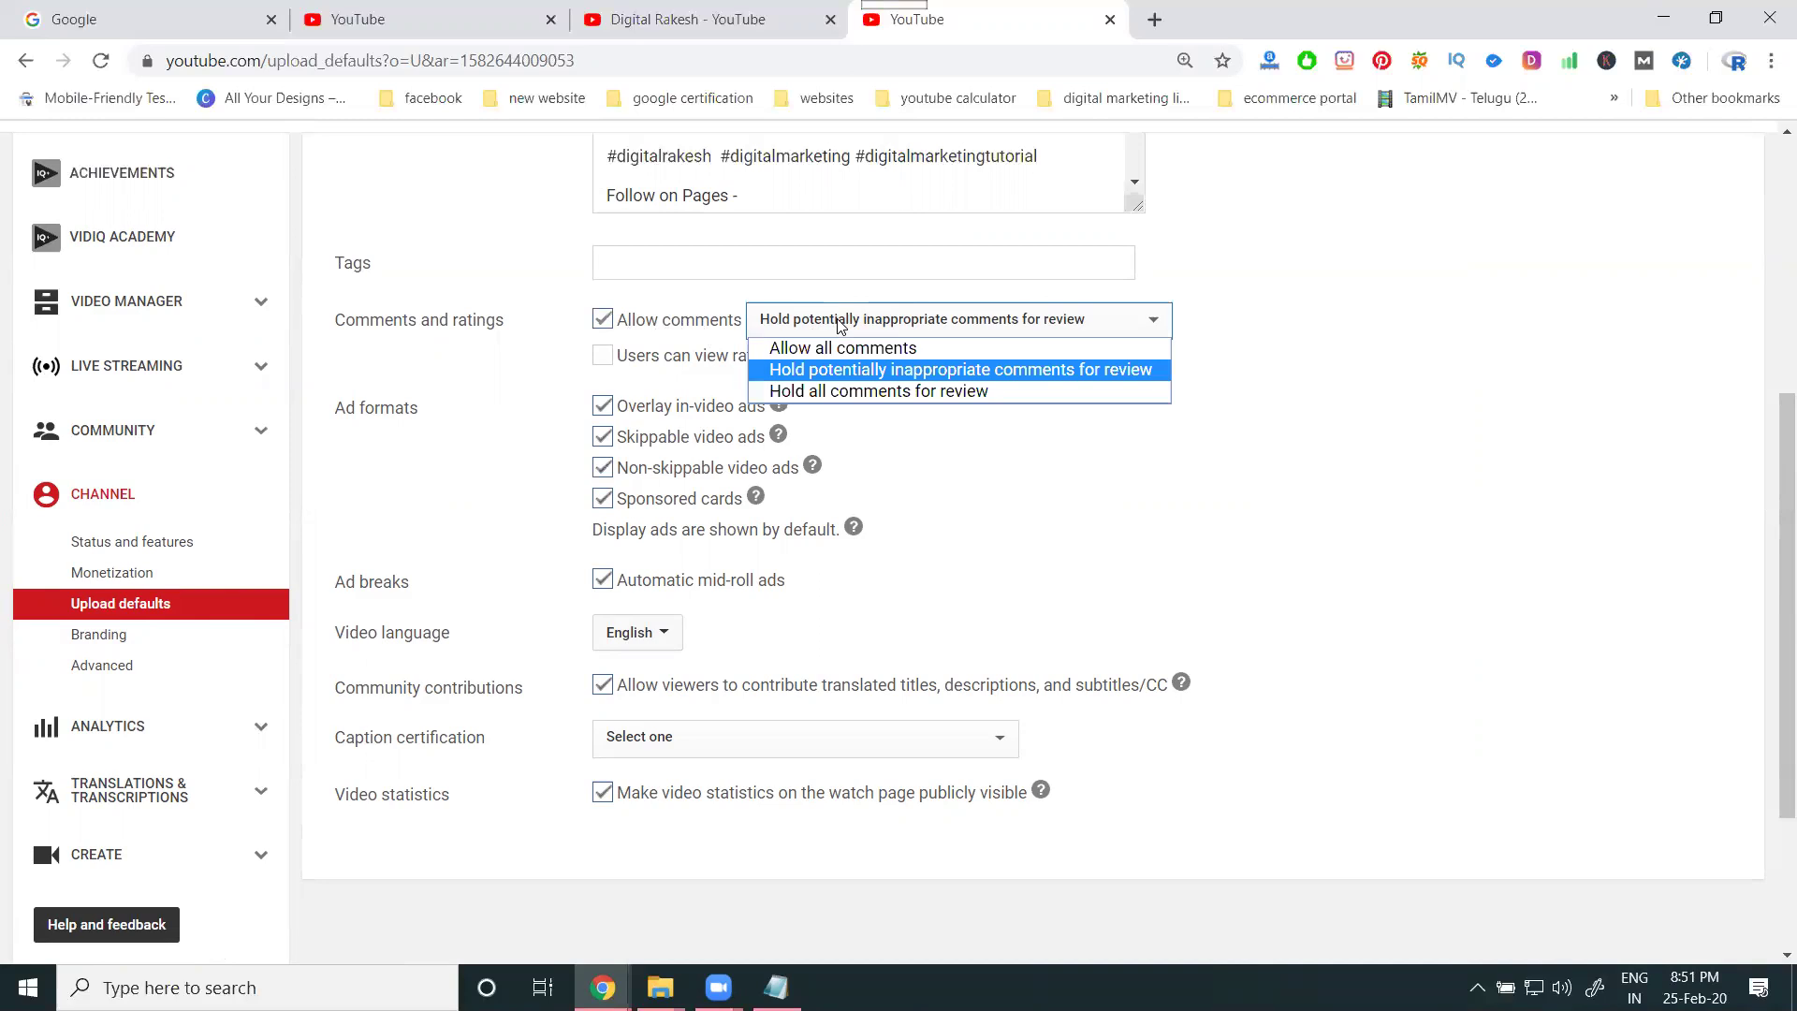